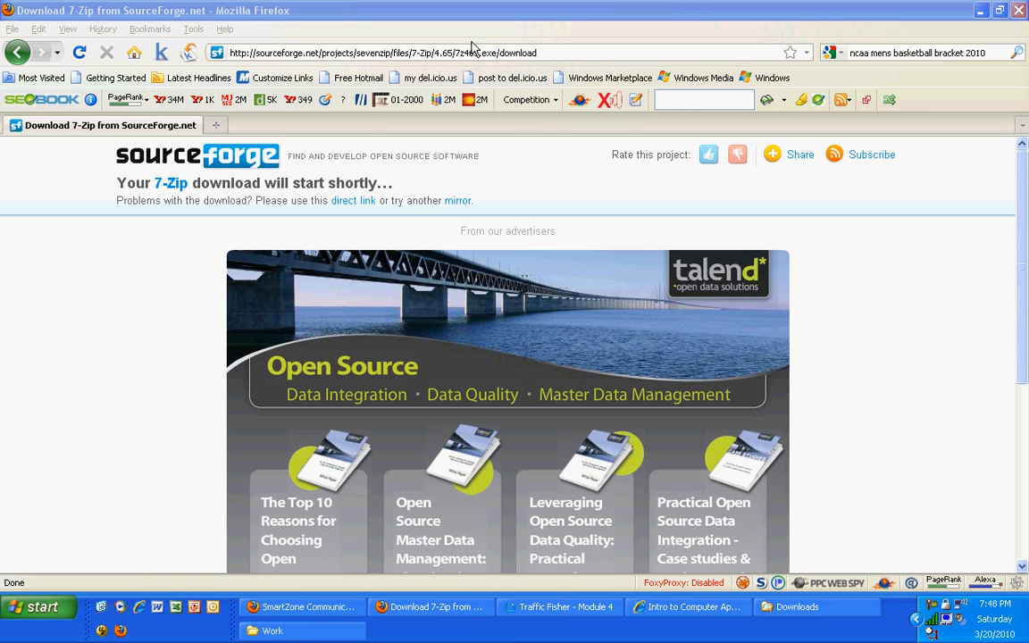
left_click(437, 51)
type("www")
key("BackSpace")
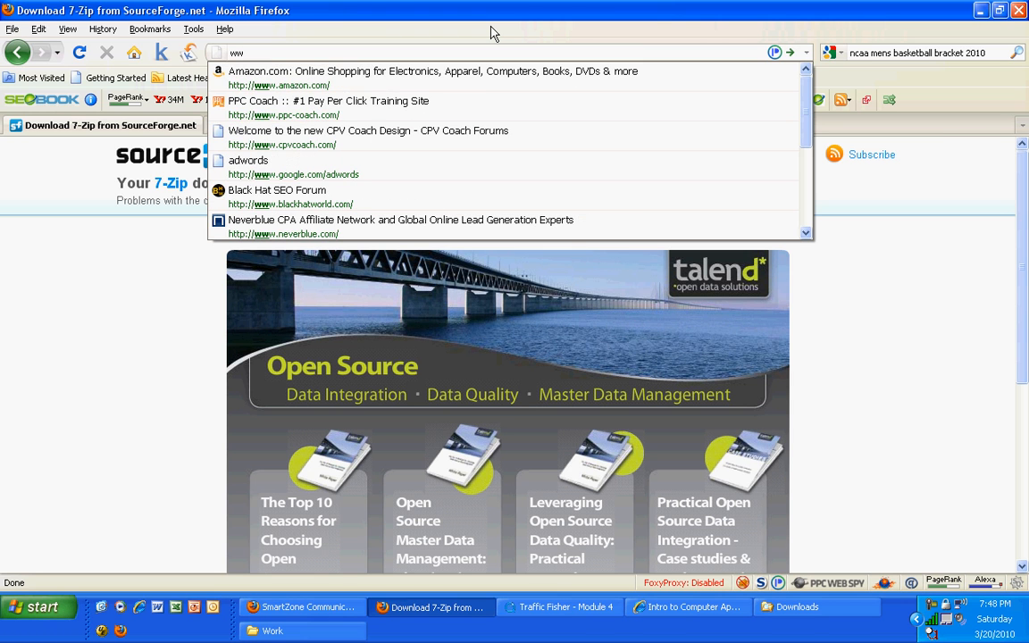
type("w")
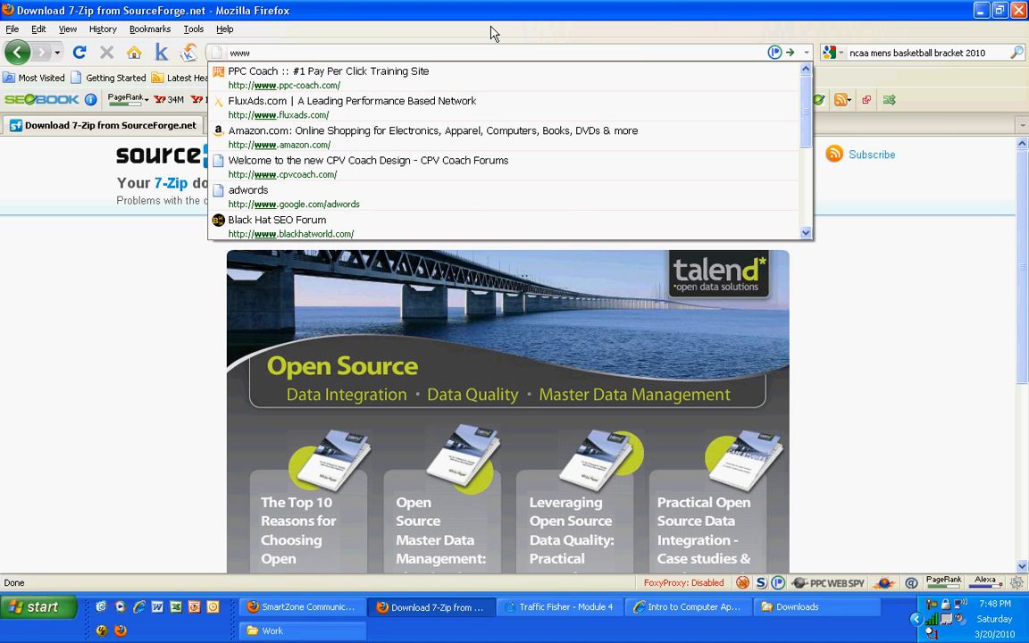
type(".7-zip")
key("Down")
key("Return")
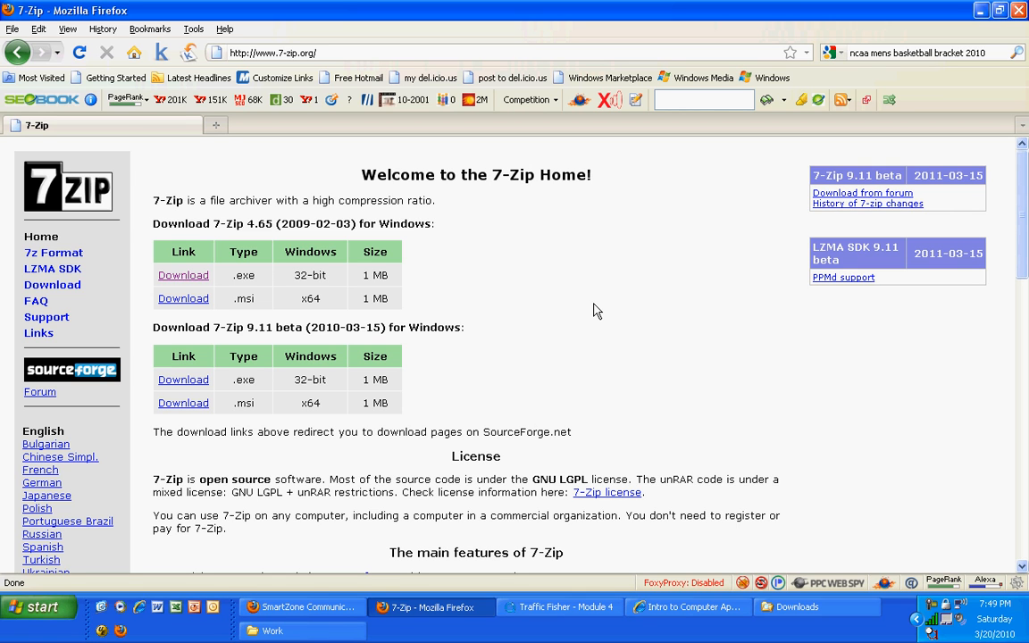
Download the 32-bit .exe of 7-Zip 4.65, save the installer file, and close the download list
left_click(189, 278)
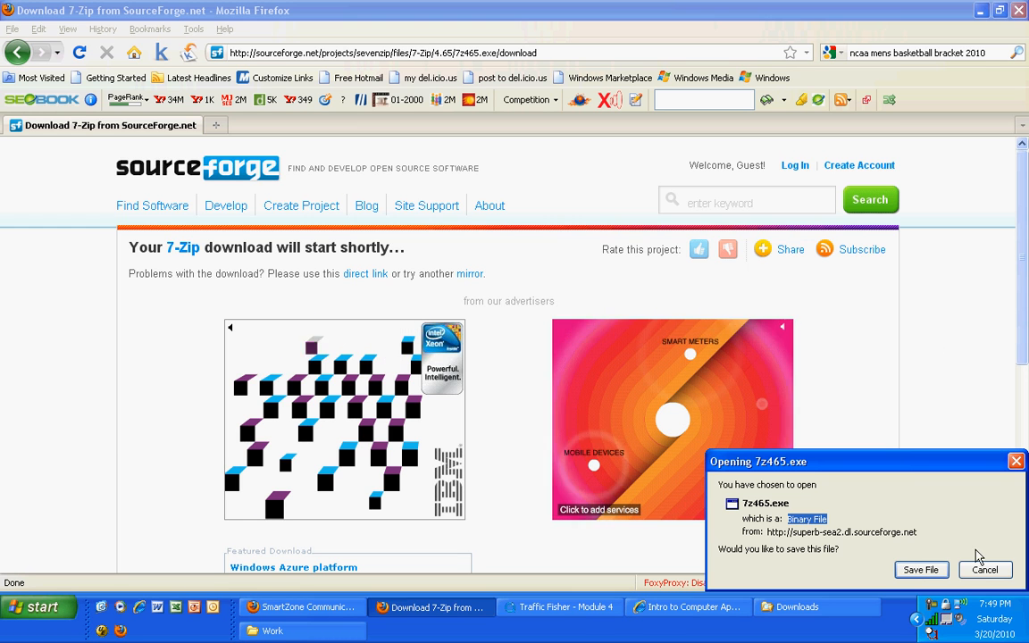
left_click(920, 570)
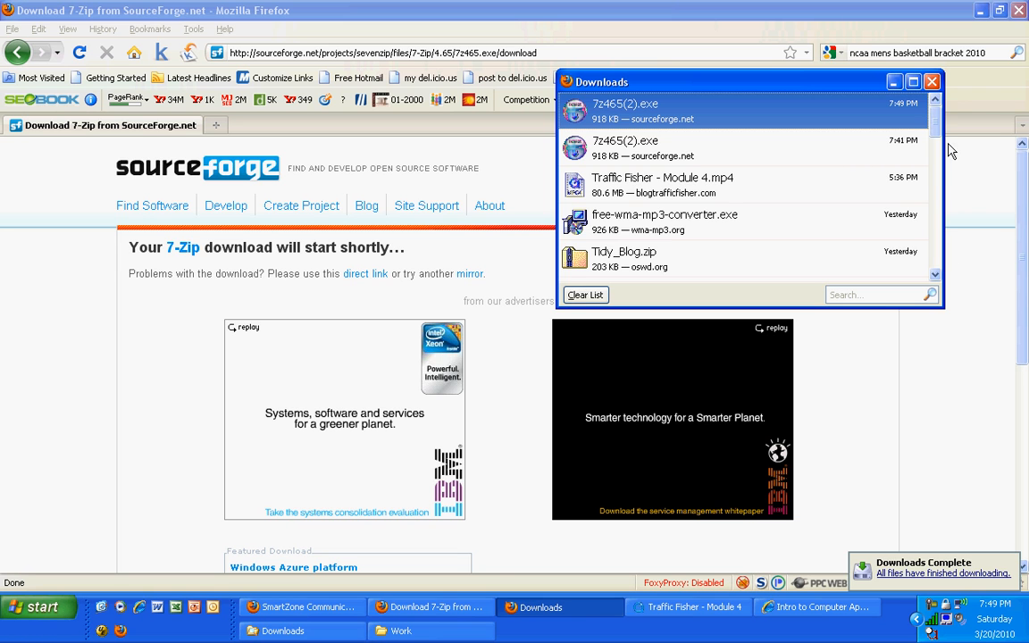
left_click(931, 81)
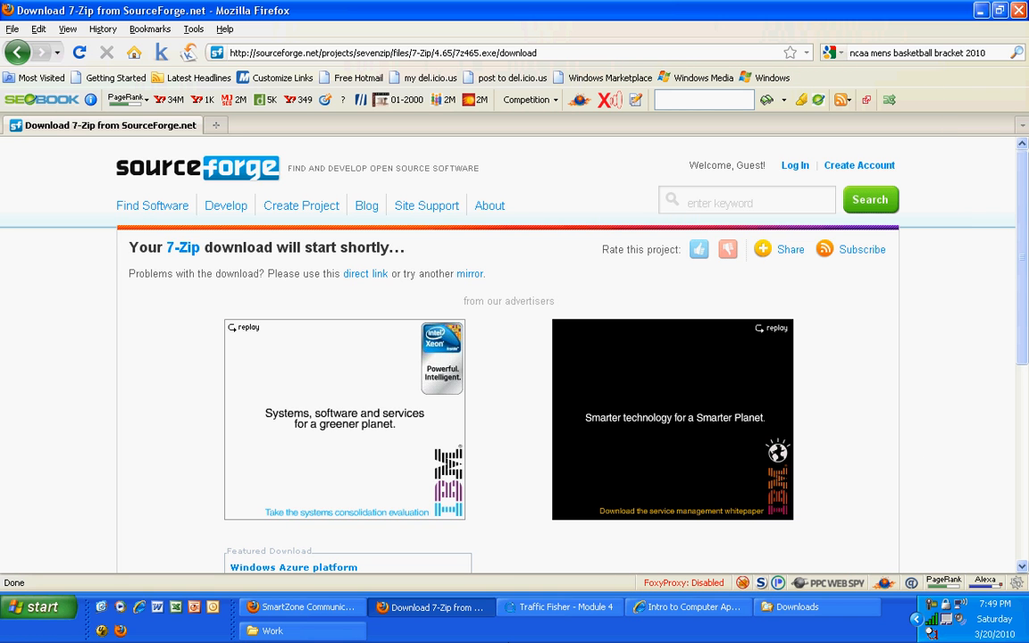
Switch to the Downloads folder, sort it by date modified with the newest first, and select 7z465(2).exe
left_click(784, 607)
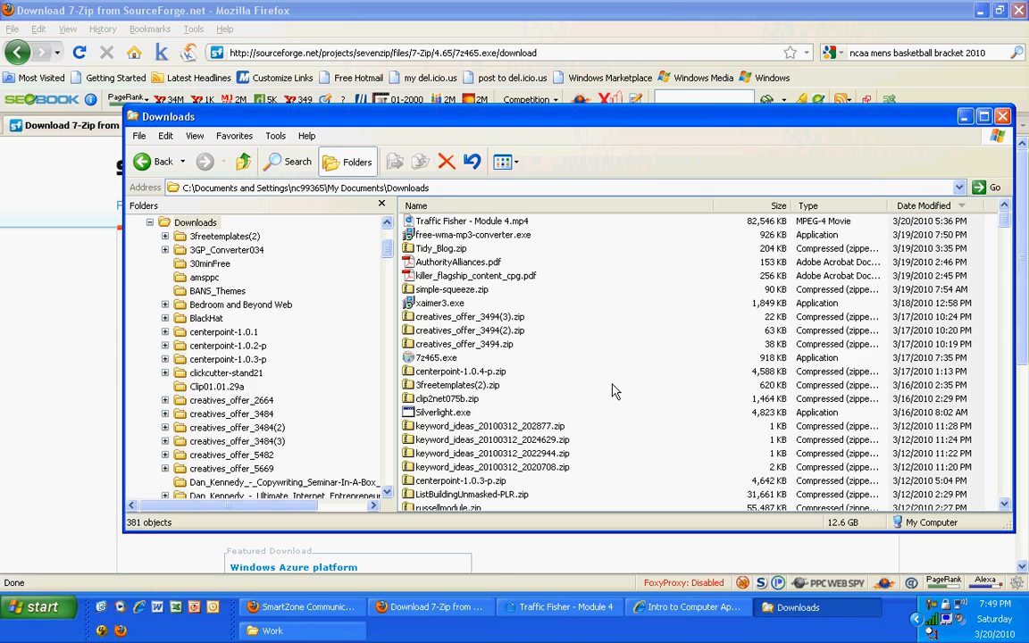
left_click(936, 210)
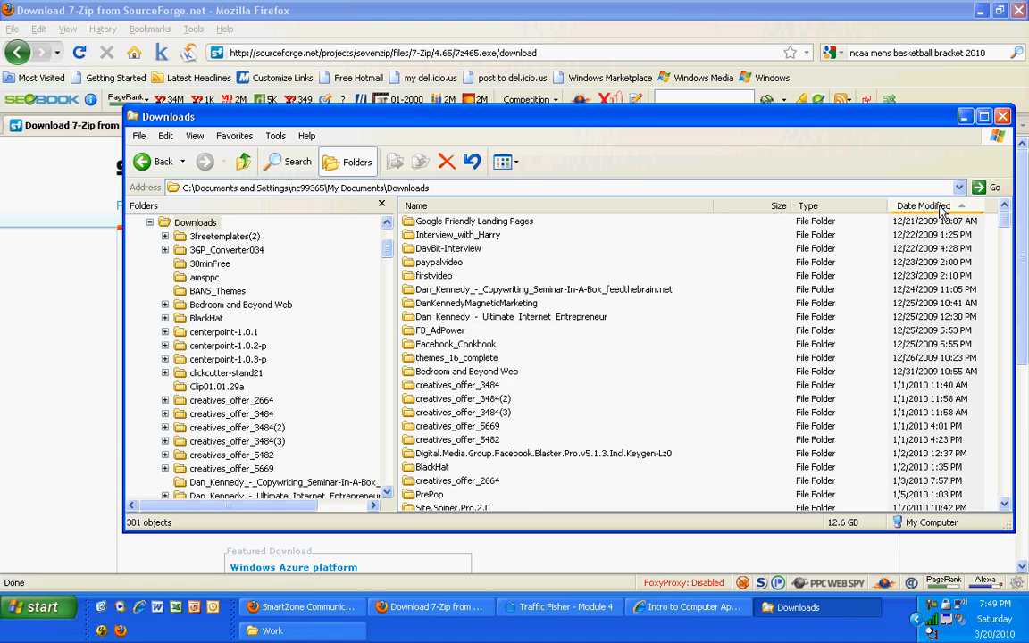
left_click(936, 211)
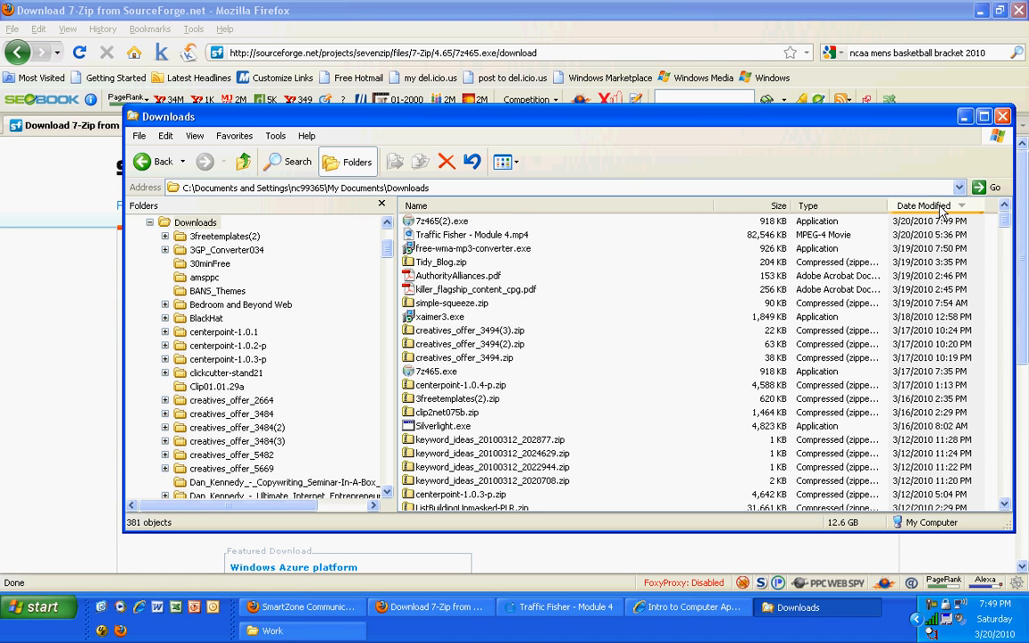
left_click(433, 222)
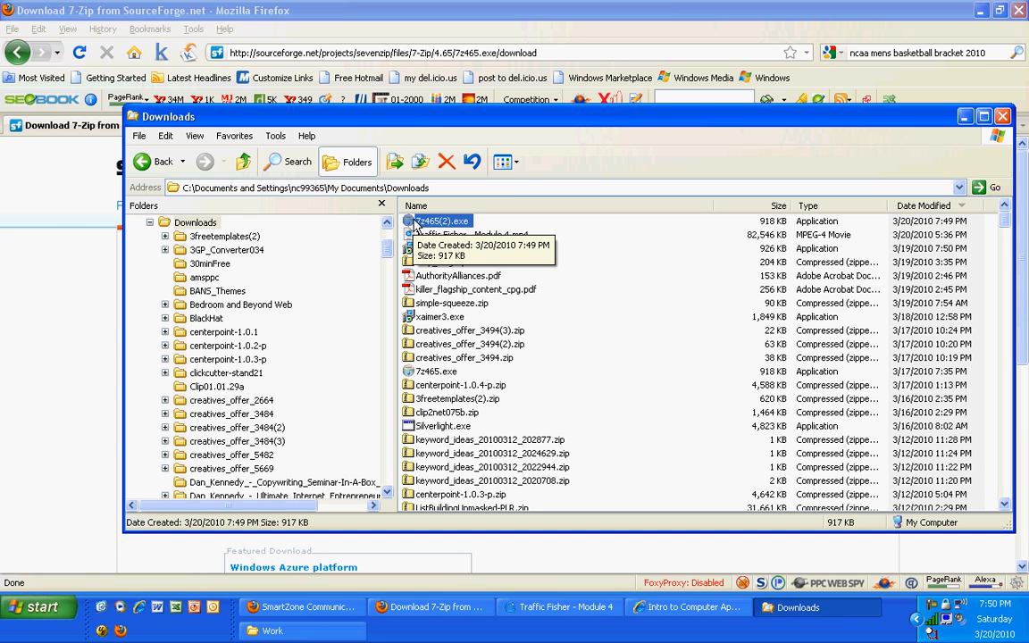
Run the 7z465(2).exe installer and install 7-Zip 4.65 in C:\Program Files\7-Zip, finishing the setup wizard
double_click(415, 222)
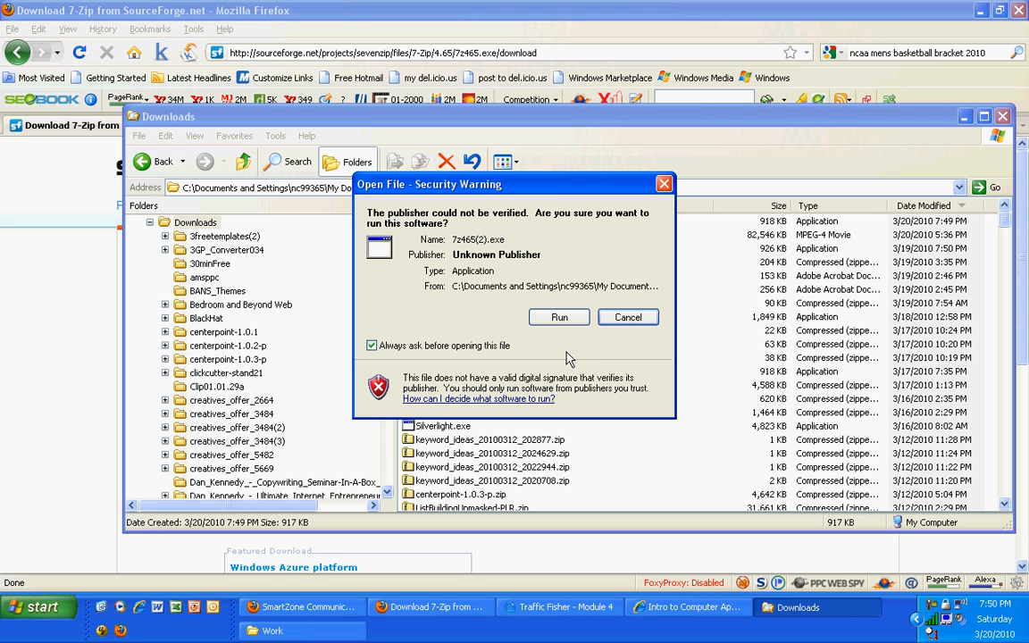
left_click(558, 318)
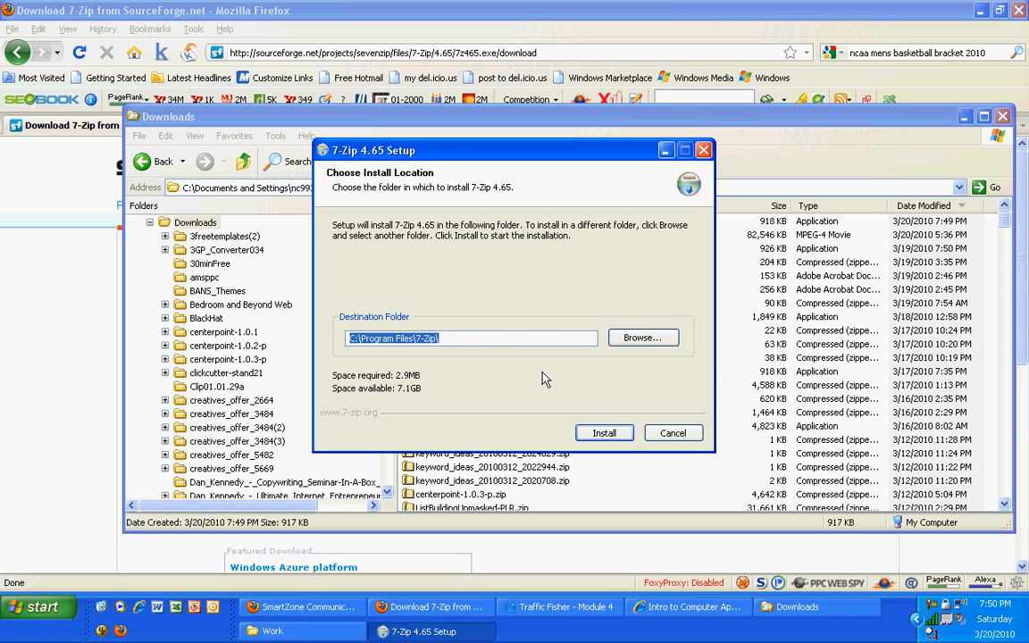
left_click(604, 433)
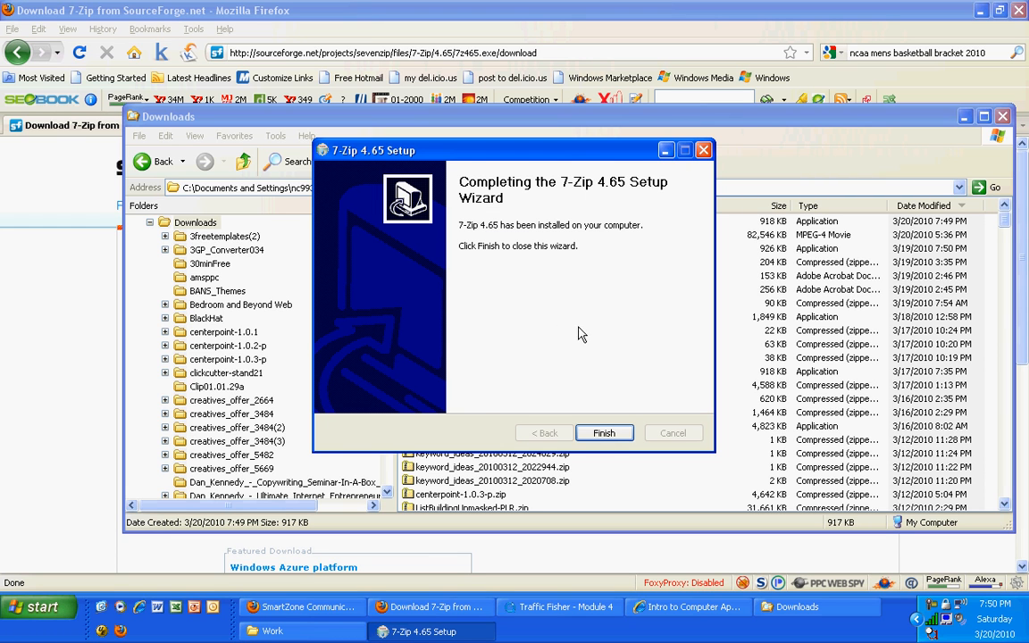
left_click(615, 435)
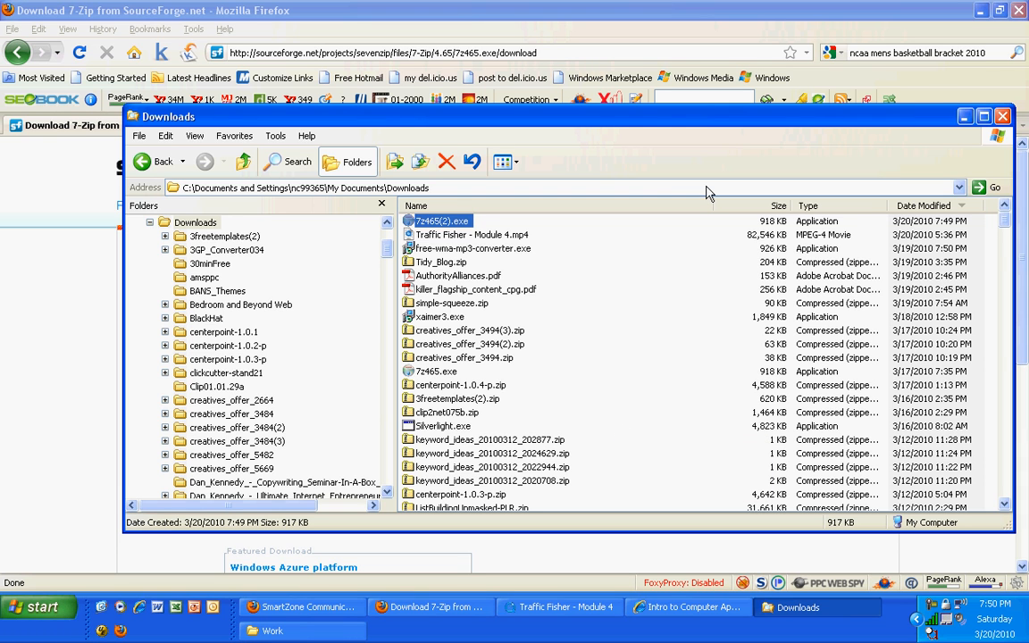
Minimize the Downloads folder and Firefox windows, and select result_Employee_merge_20100123_145622refined.csv in the Work folder
left_click(963, 116)
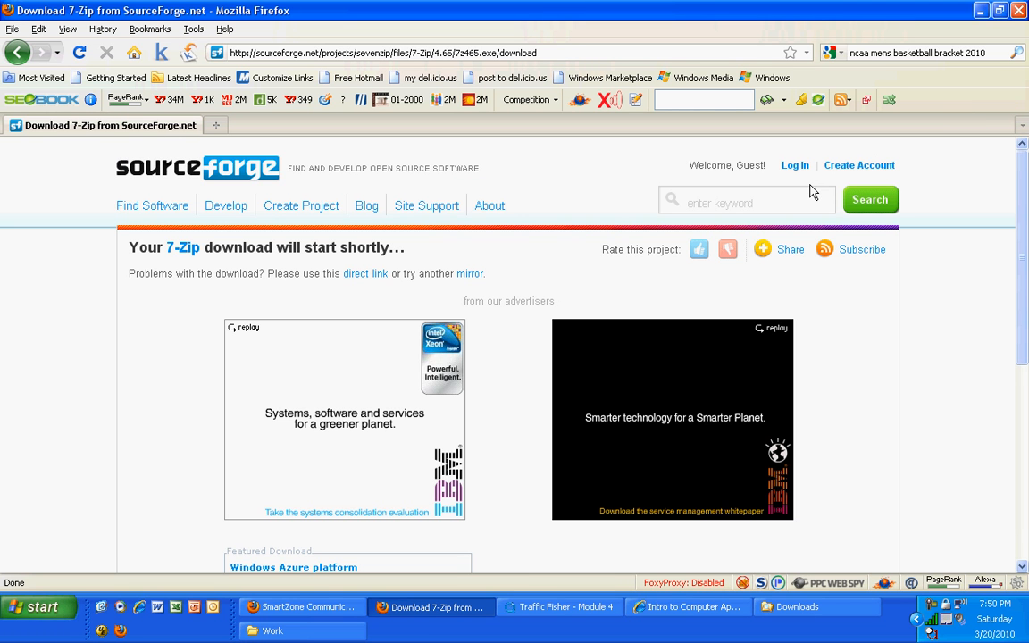
left_click(982, 13)
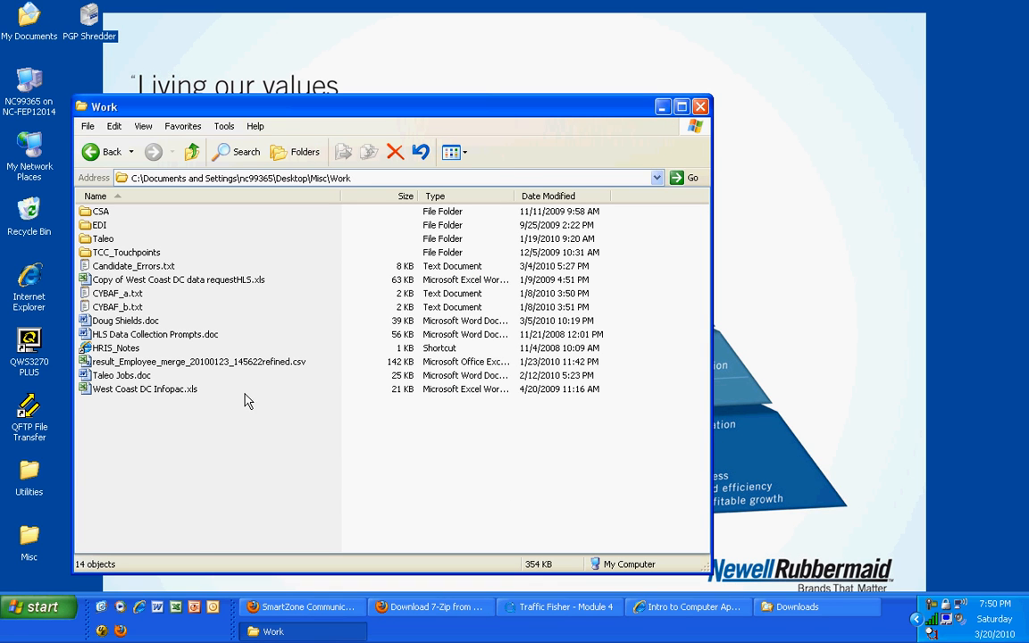
left_click(189, 366)
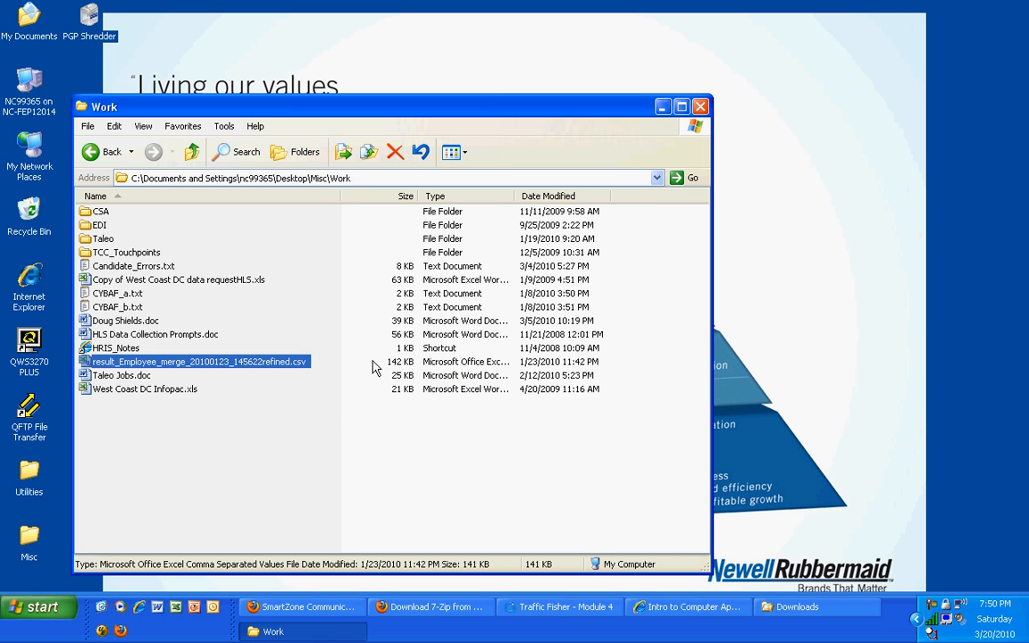
right_click(241, 368)
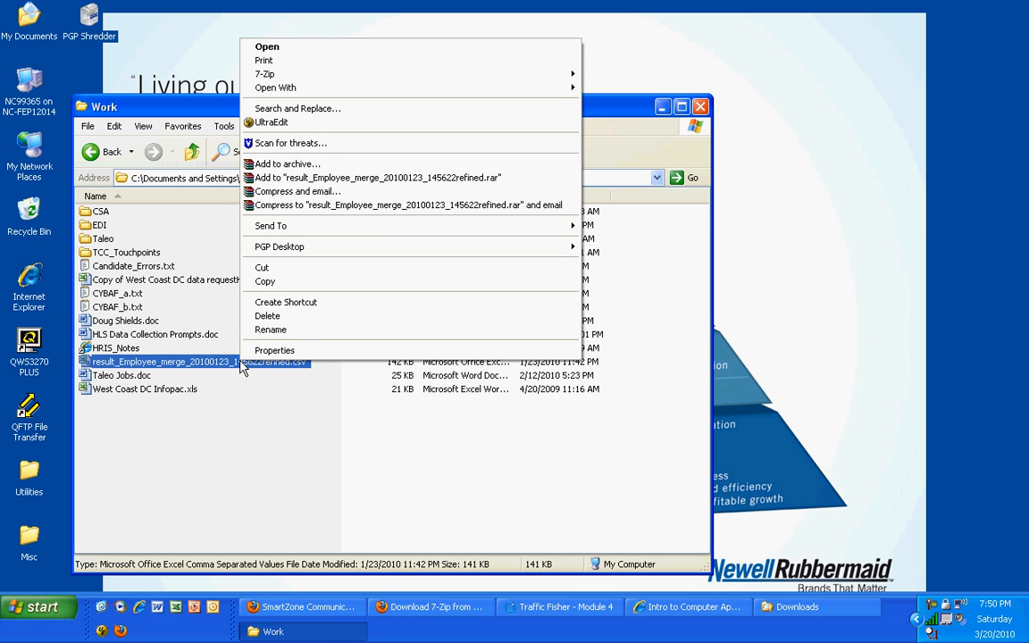
mouse_move(340, 77)
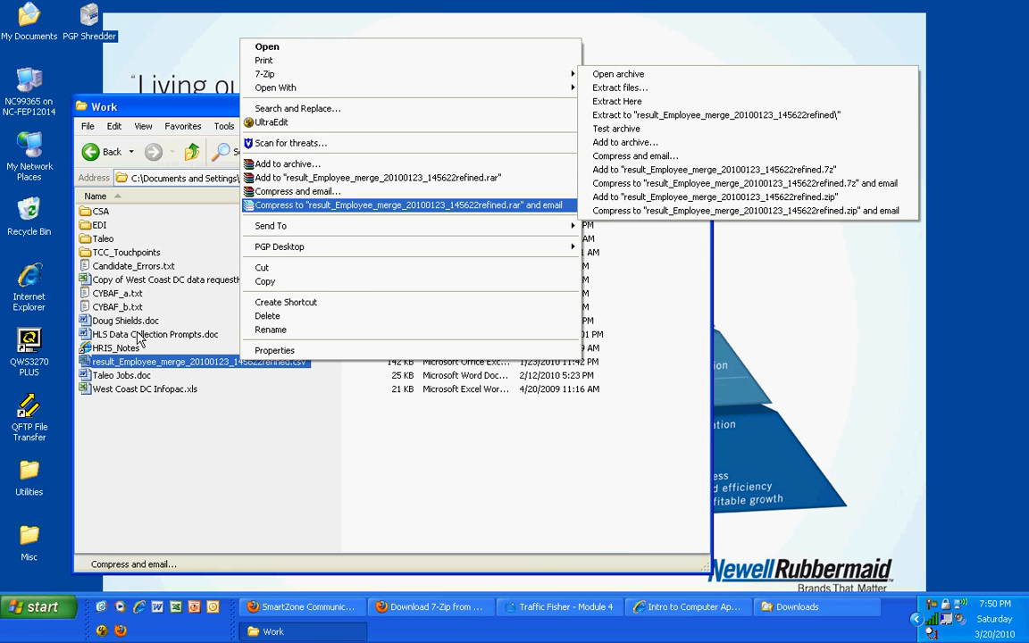
left_click(216, 428)
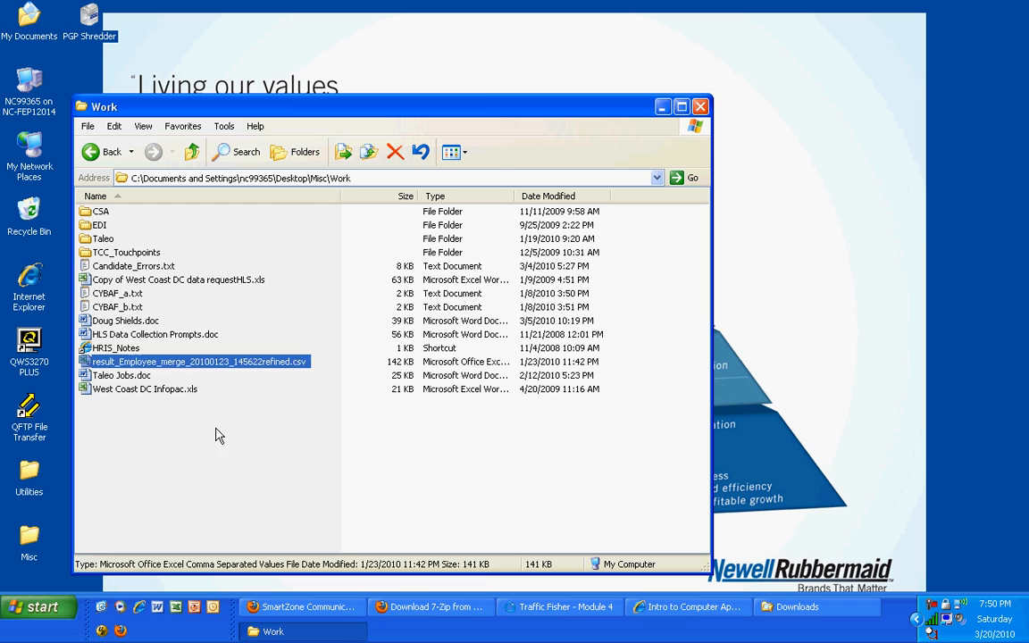
Compress result_Employee_merge_20100123_145622refined.csv with 7-Zip into an archive of the same name, using the Zip format
left_click(234, 364)
right_click(234, 368)
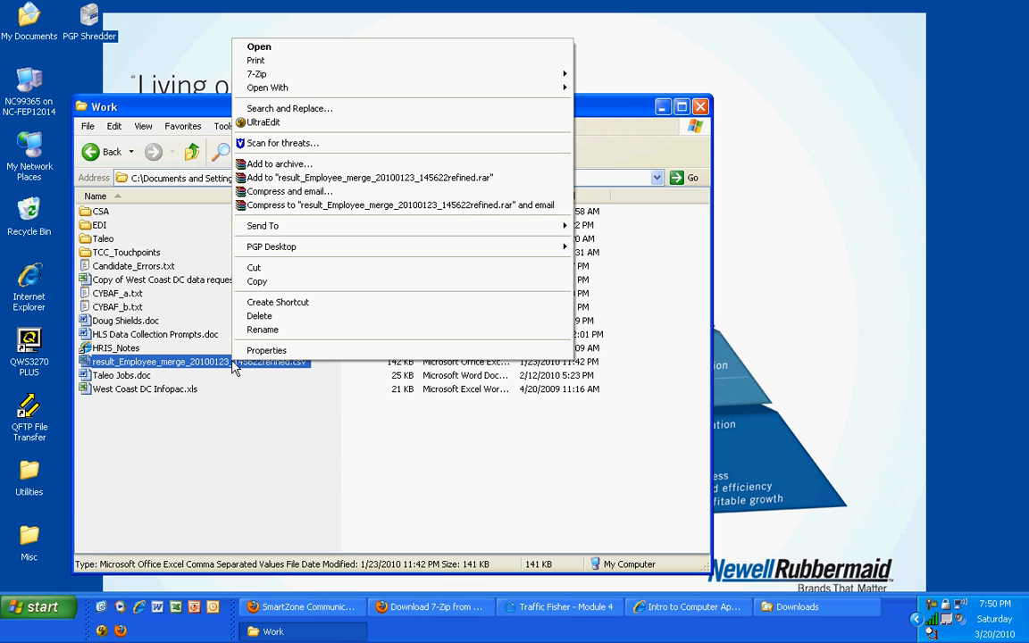
mouse_move(301, 87)
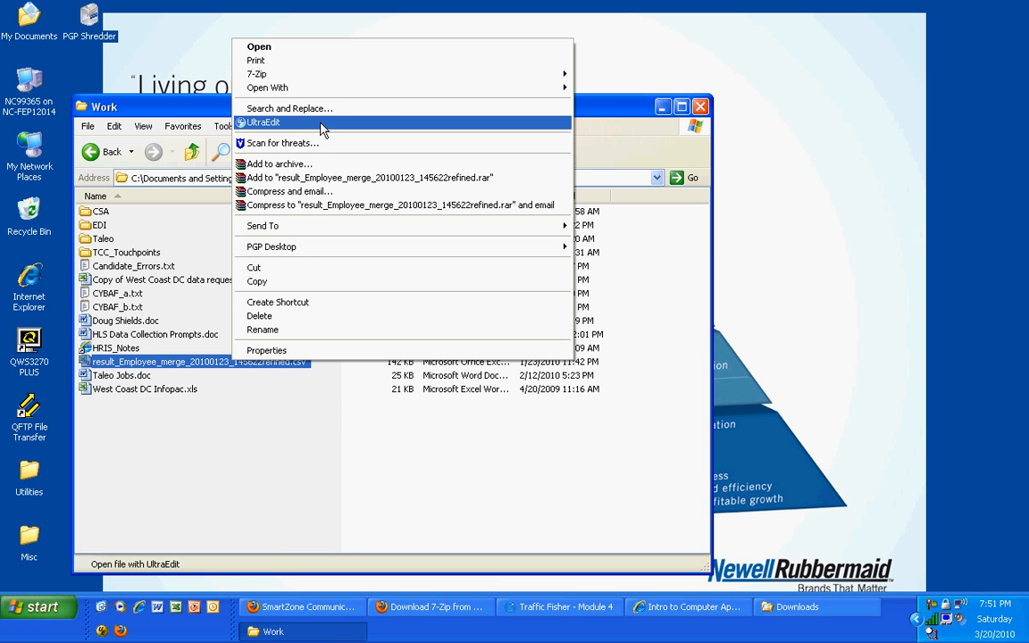
mouse_move(353, 79)
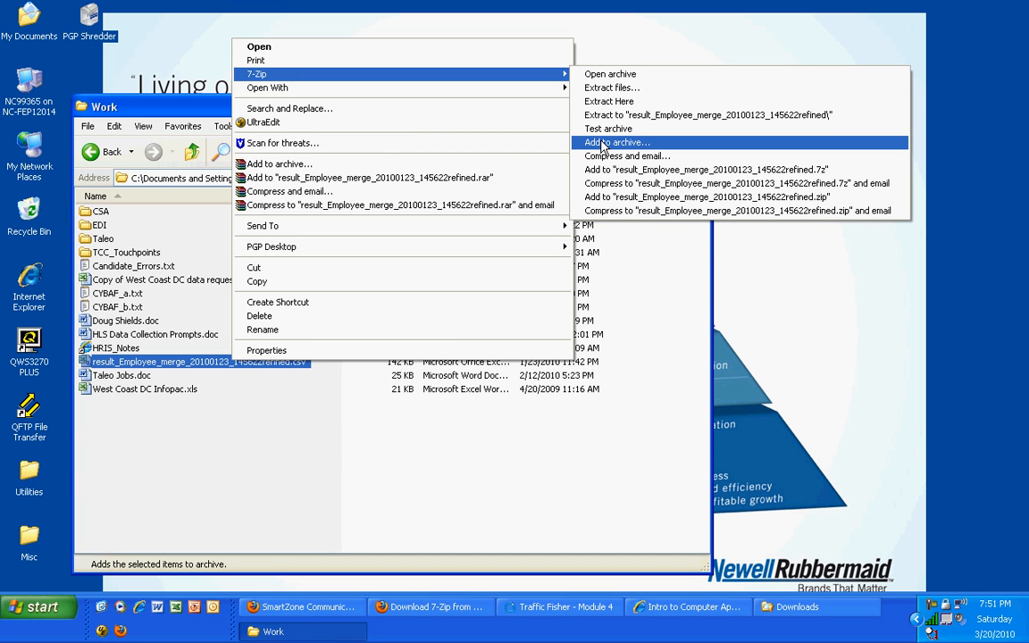
left_click(601, 145)
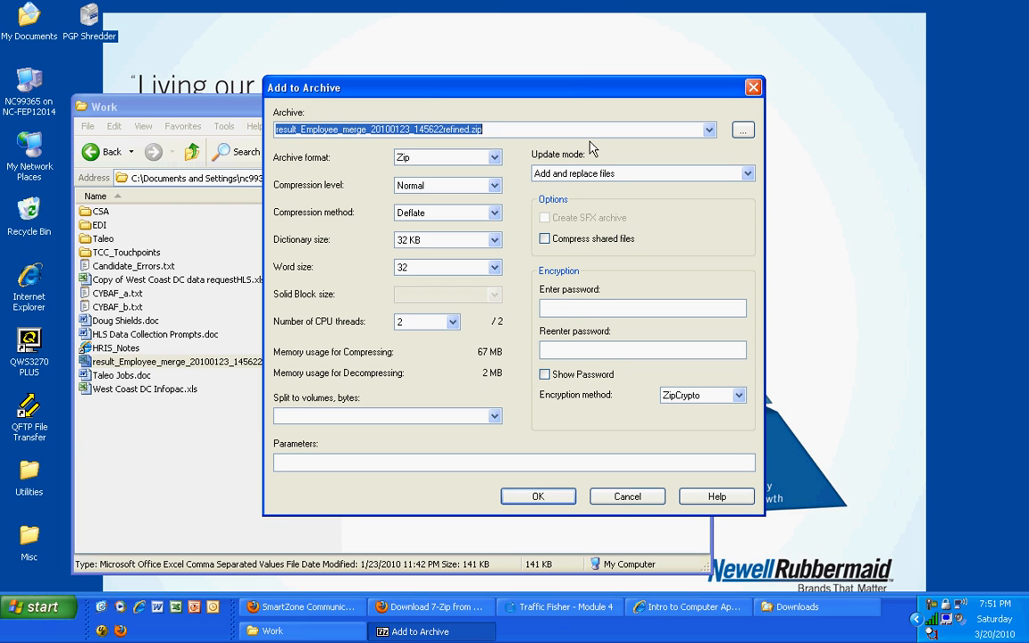
left_click(495, 158)
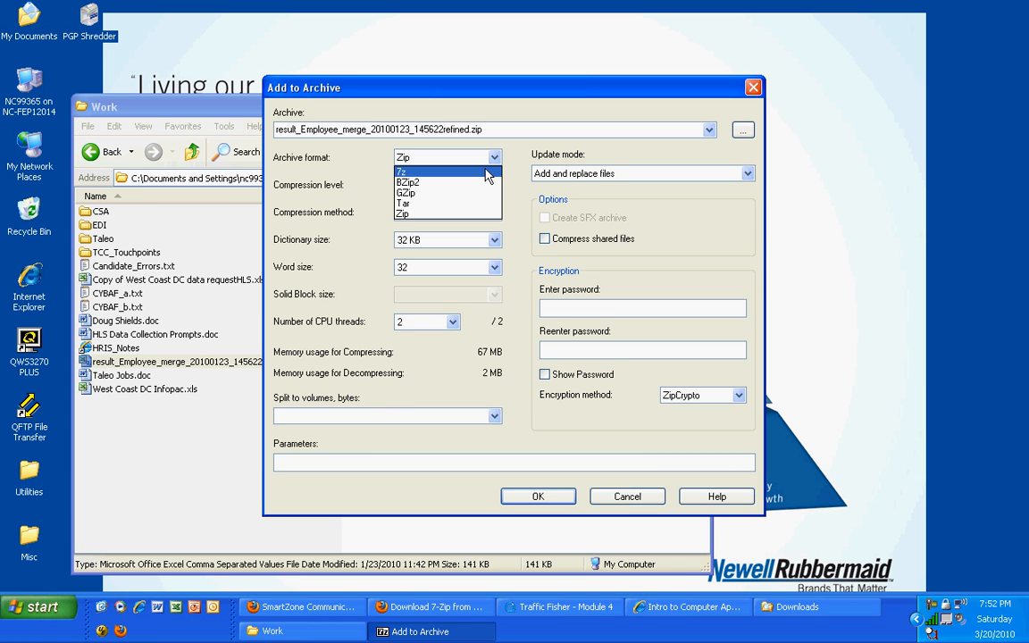
left_click(482, 213)
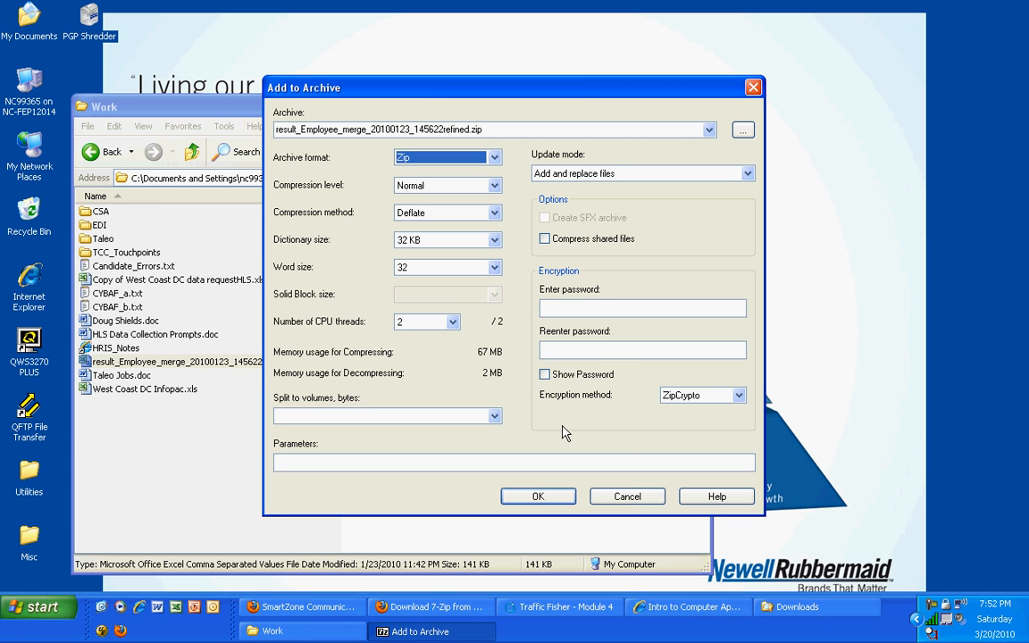
left_click(541, 497)
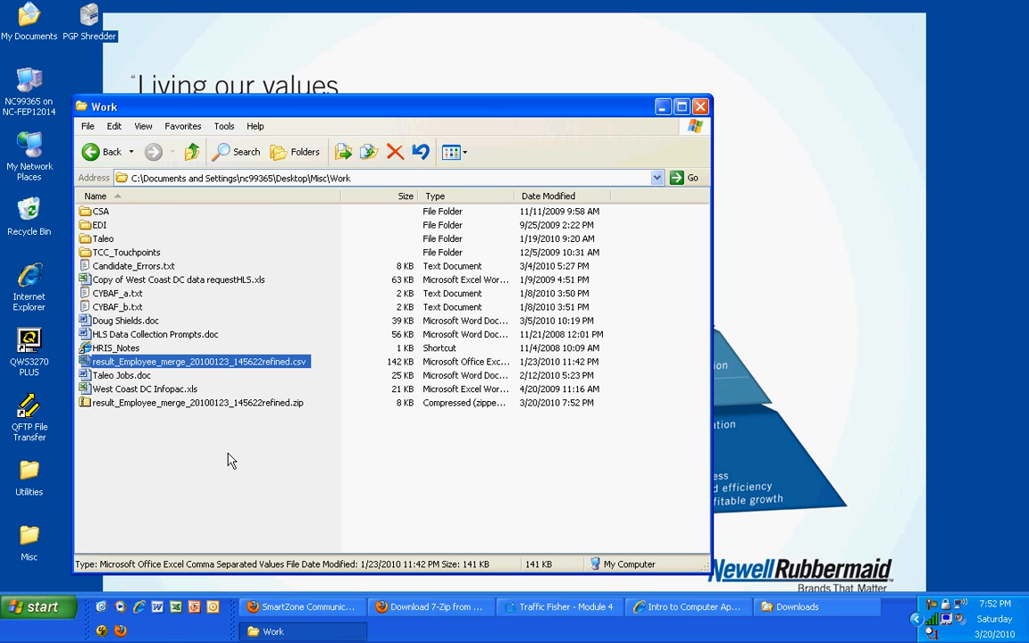
Inspect the contents of result_Employee_merge_20100123_145622refined.zip with a wider Name column, and return to the Work folder
left_click(118, 407)
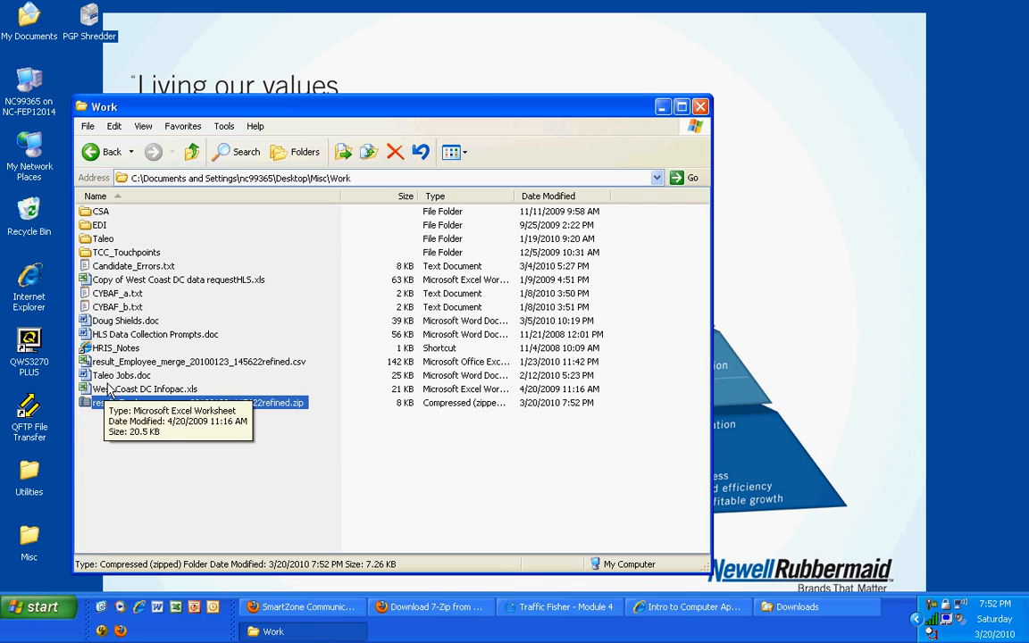
left_click(108, 446)
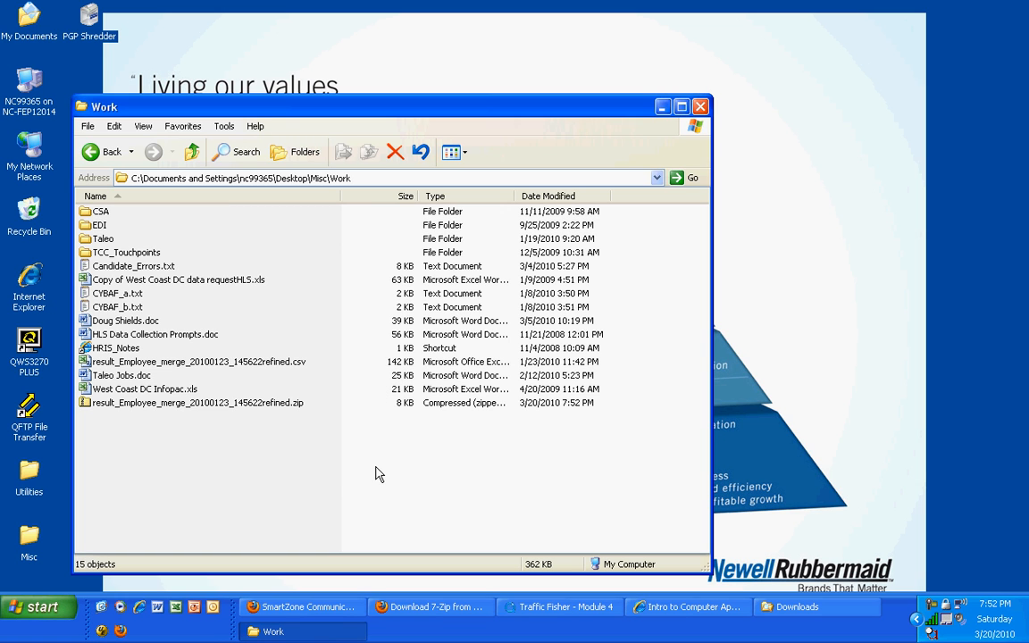
double_click(169, 403)
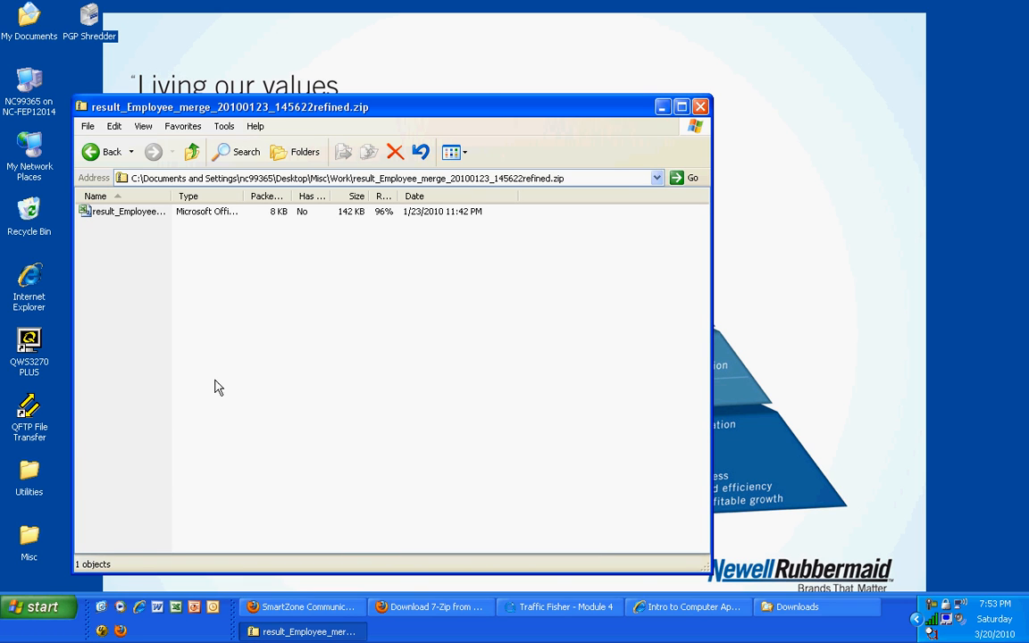
left_click_drag(171, 196, 278, 198)
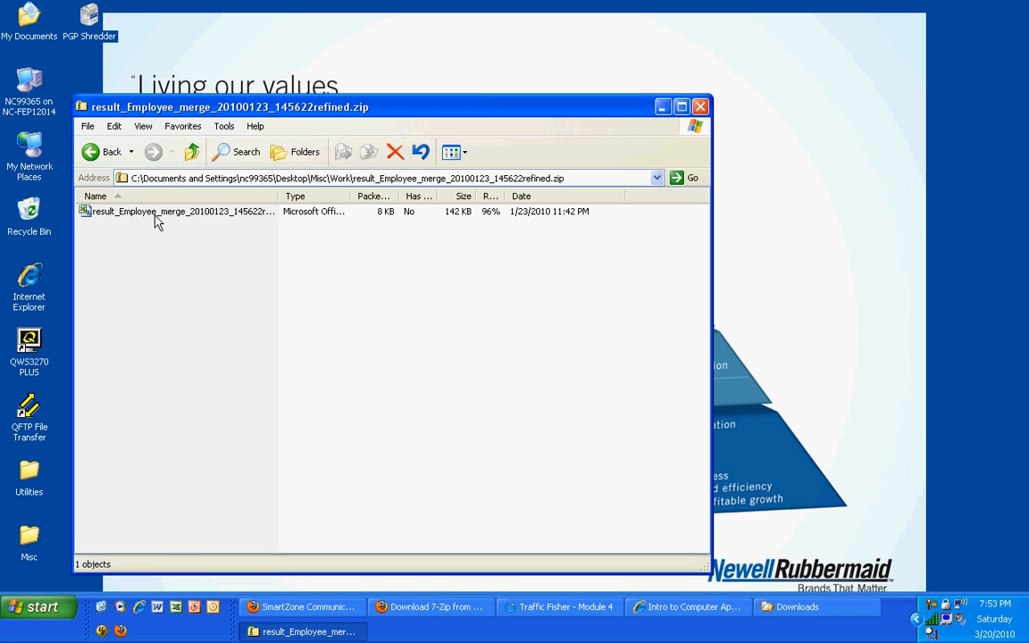
left_click(106, 154)
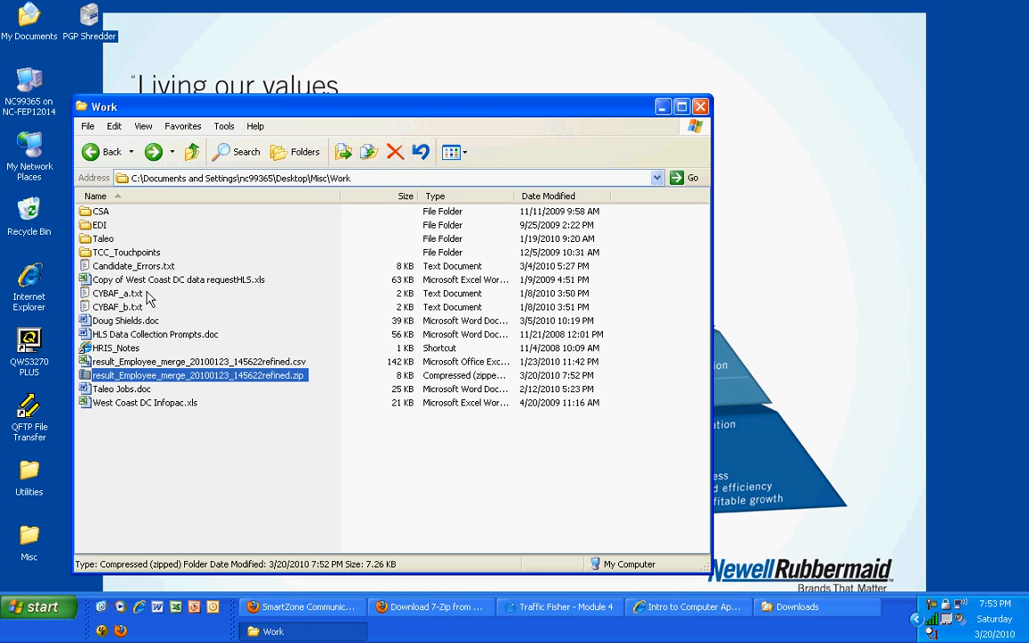
Extract result_Employee_merge_20100123_145622refined.zip into the current folder with 7-Zip, replacing the existing CSV file
right_click(152, 376)
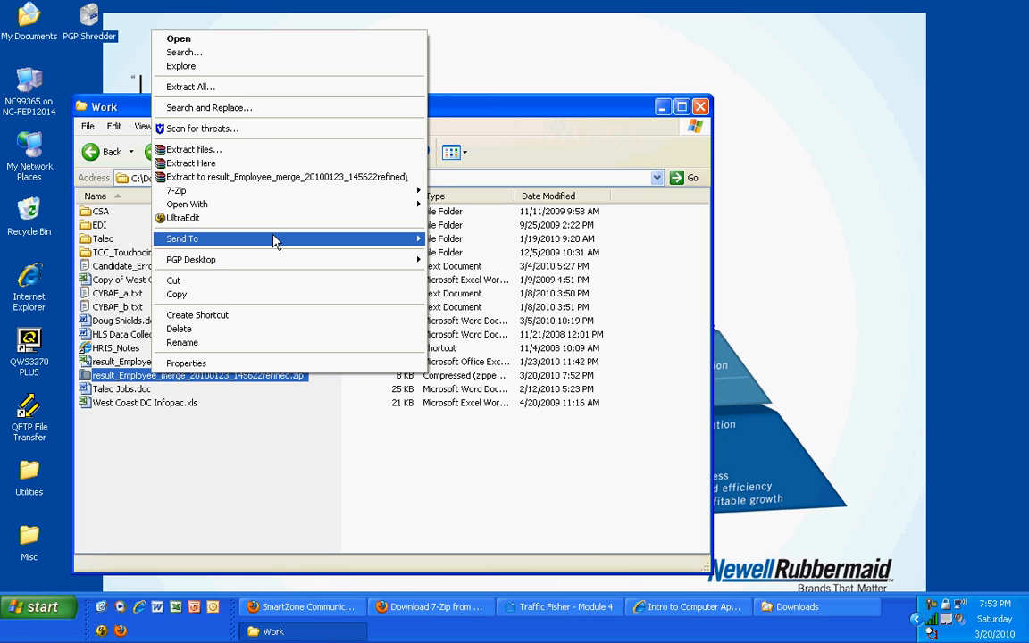
mouse_move(314, 193)
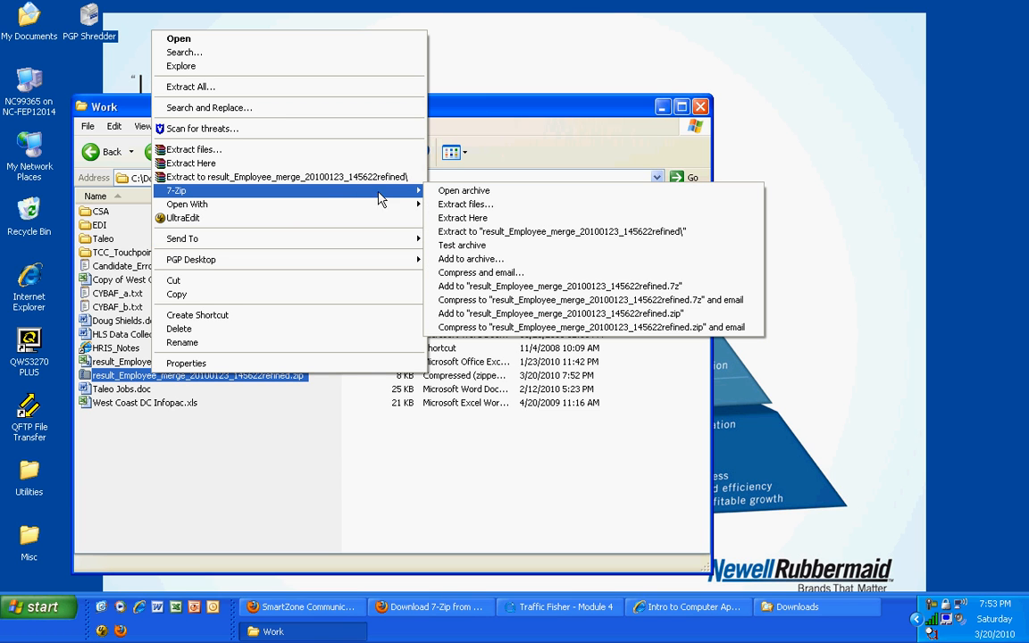
left_click(506, 220)
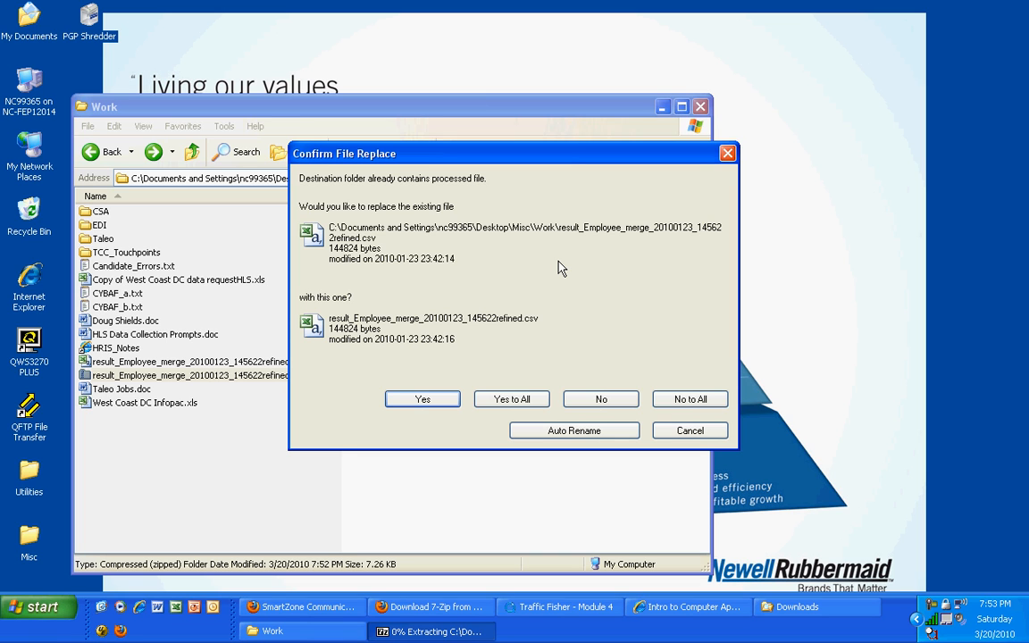
left_click(426, 403)
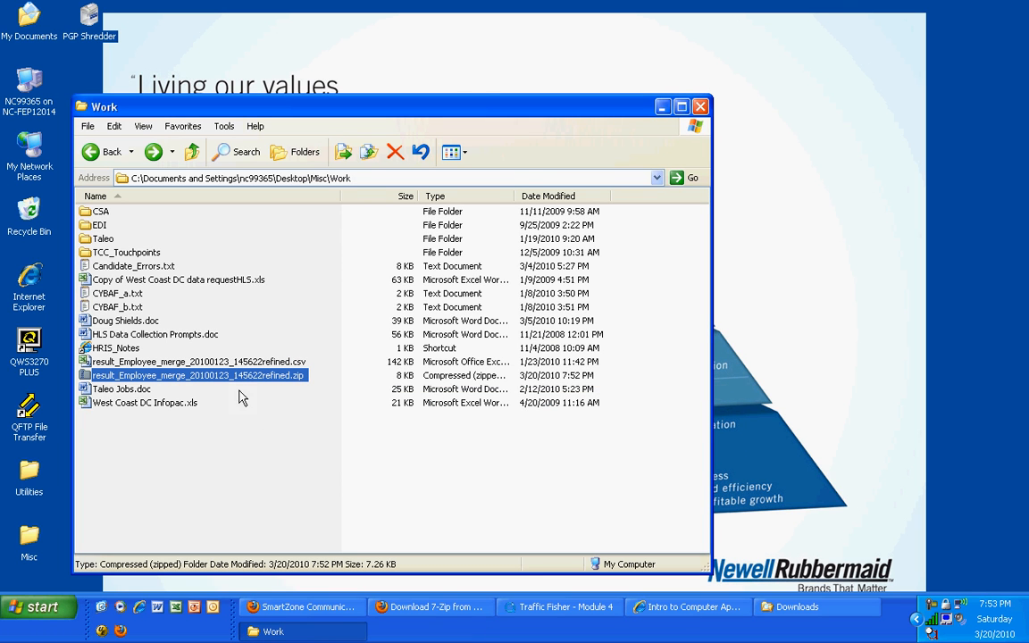
Delete result_Employee_merge_20100123_145622refined.csv from the Work folder, sending it to the Recycle Bin
left_click(193, 363)
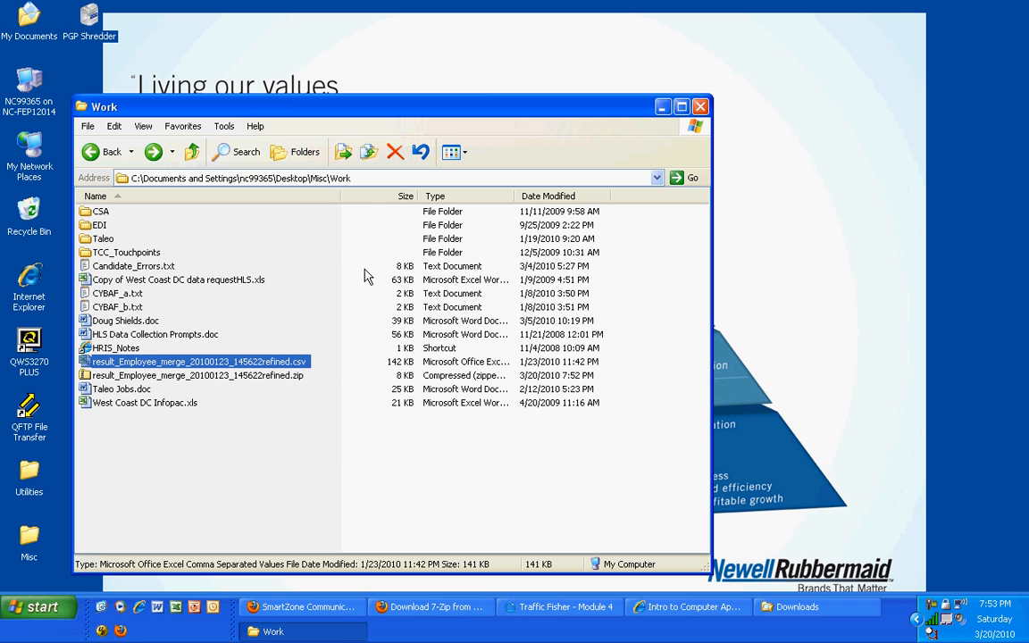
left_click(394, 154)
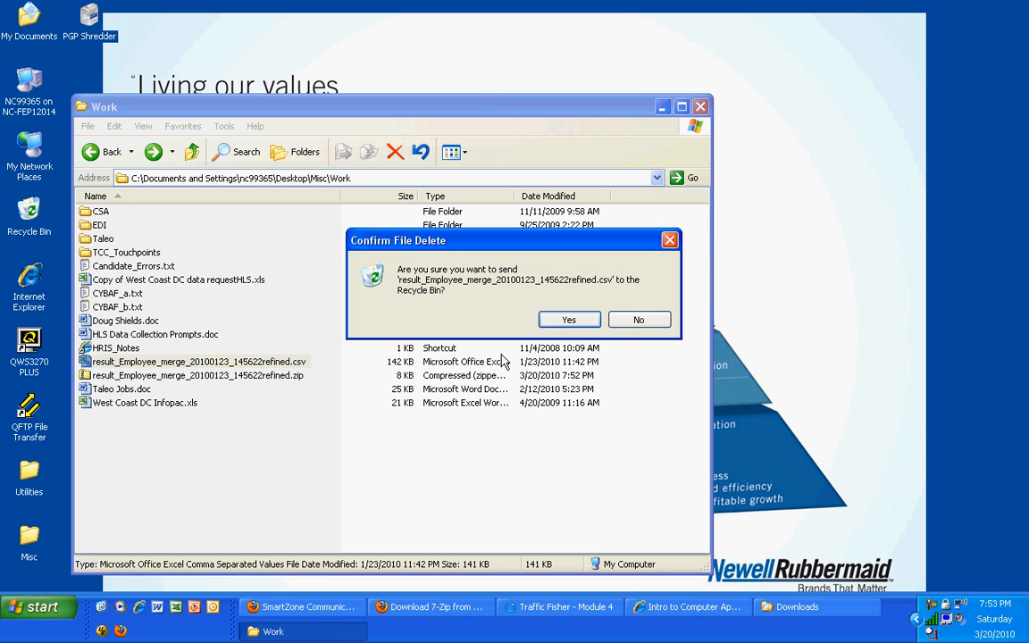
left_click(569, 320)
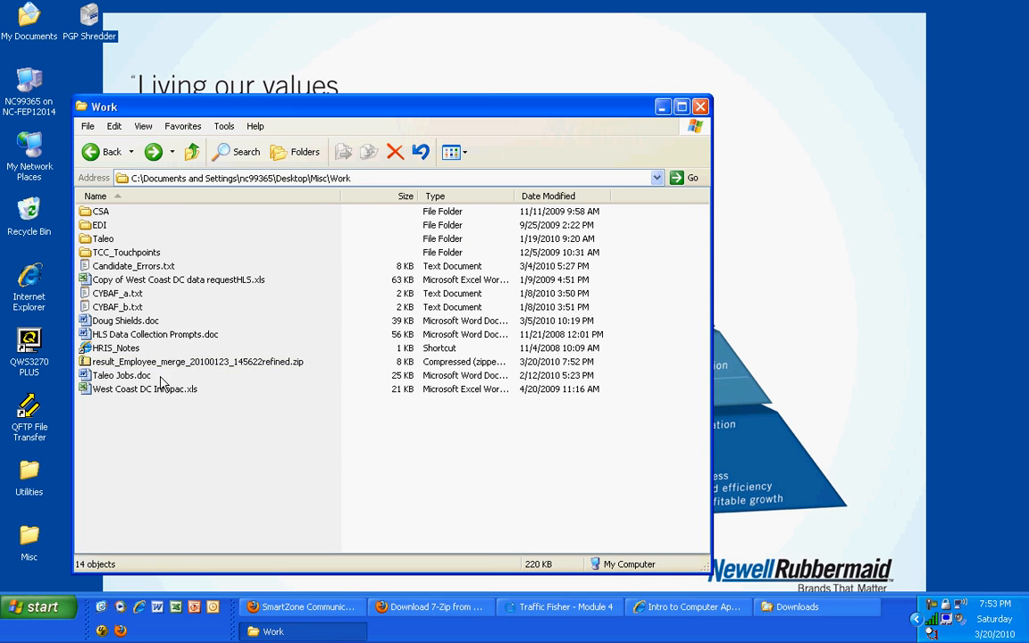
Extract result_Employee_merge_20100123_145622refined.zip with 7-Zip into a subfolder named after the archive
left_click(177, 364)
right_click(179, 369)
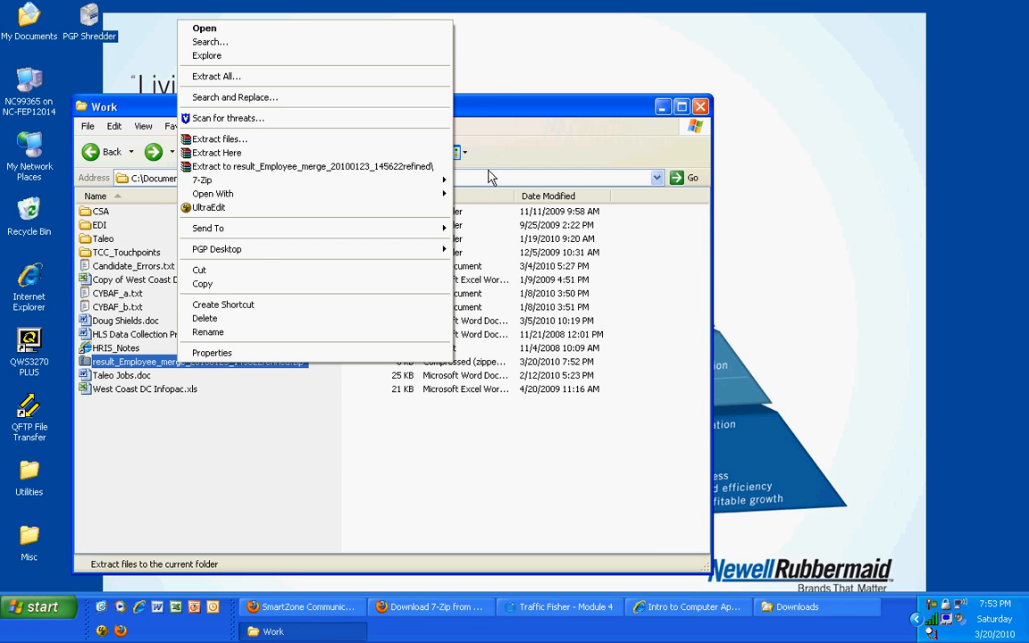
mouse_move(434, 188)
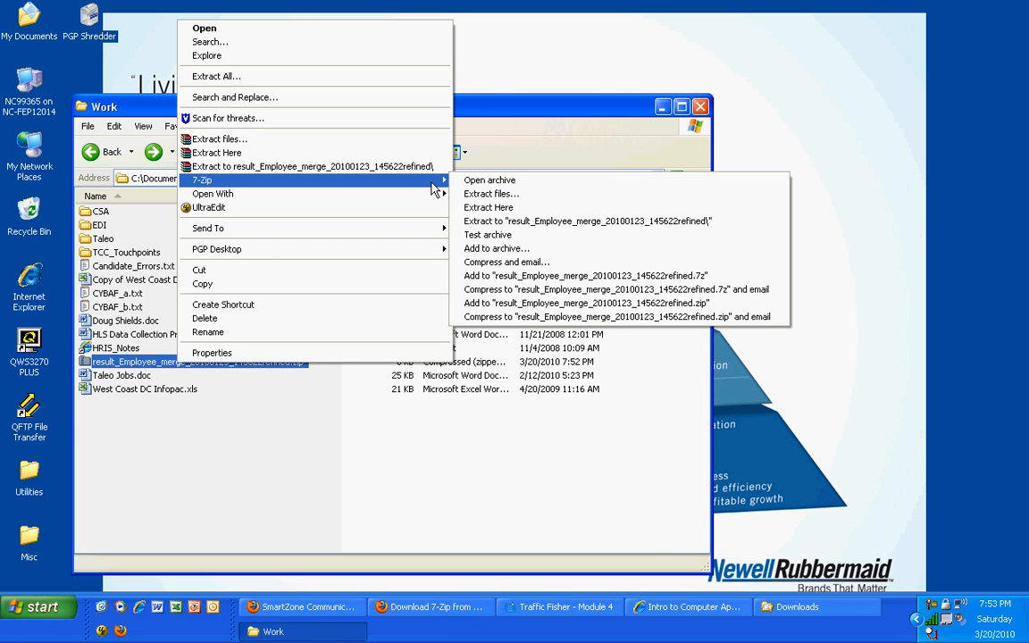
left_click(505, 223)
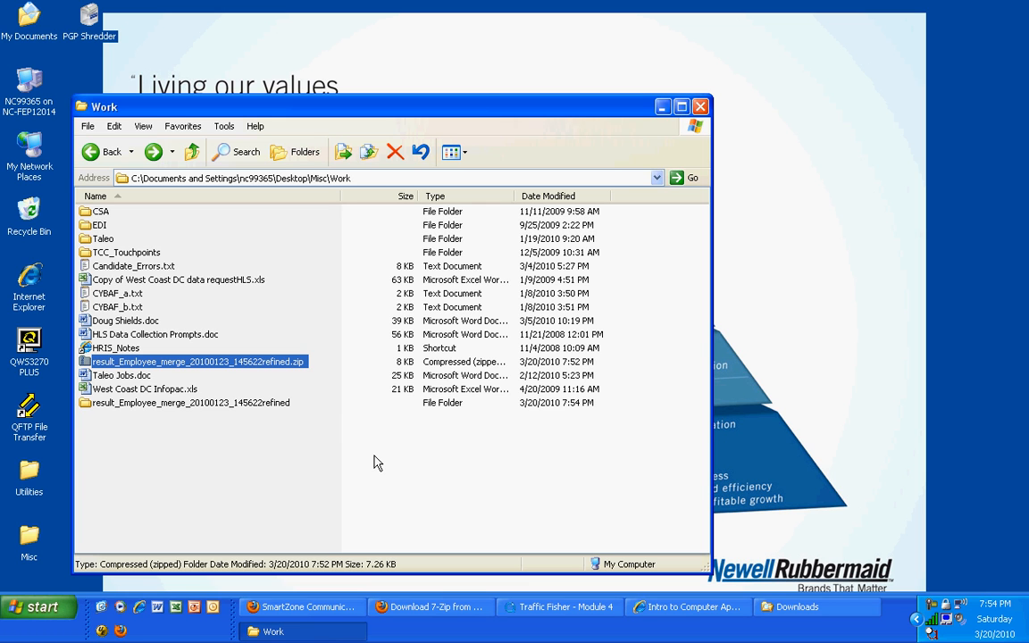
Inspect the contents of the extracted result_Employee_merge_20100123_145622refined folder with a wider Name column, and return to the Work folder
left_click(194, 417)
double_click(191, 403)
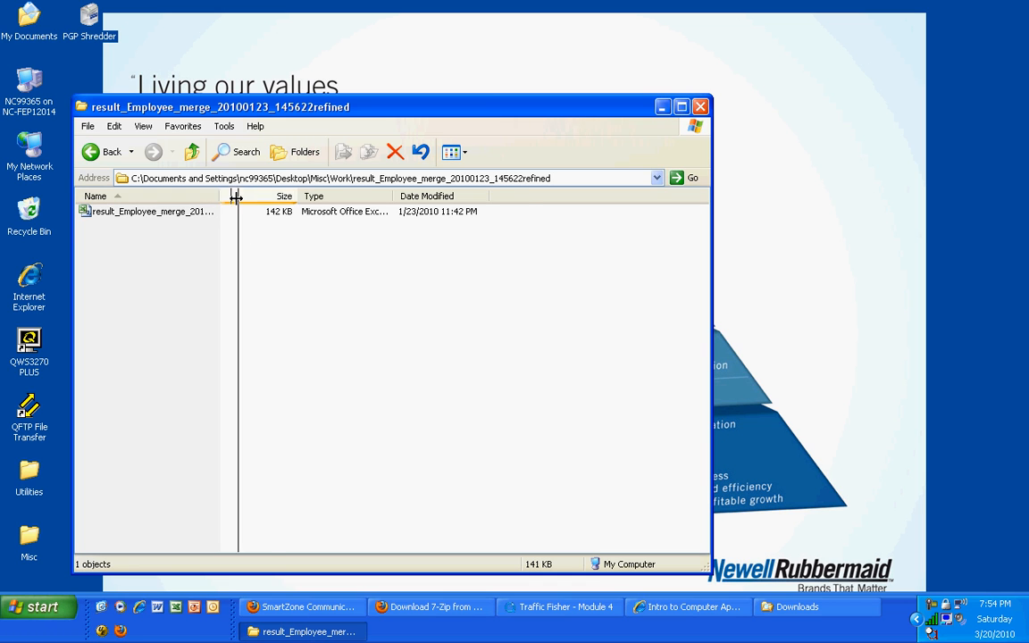
left_click_drag(219, 195, 280, 196)
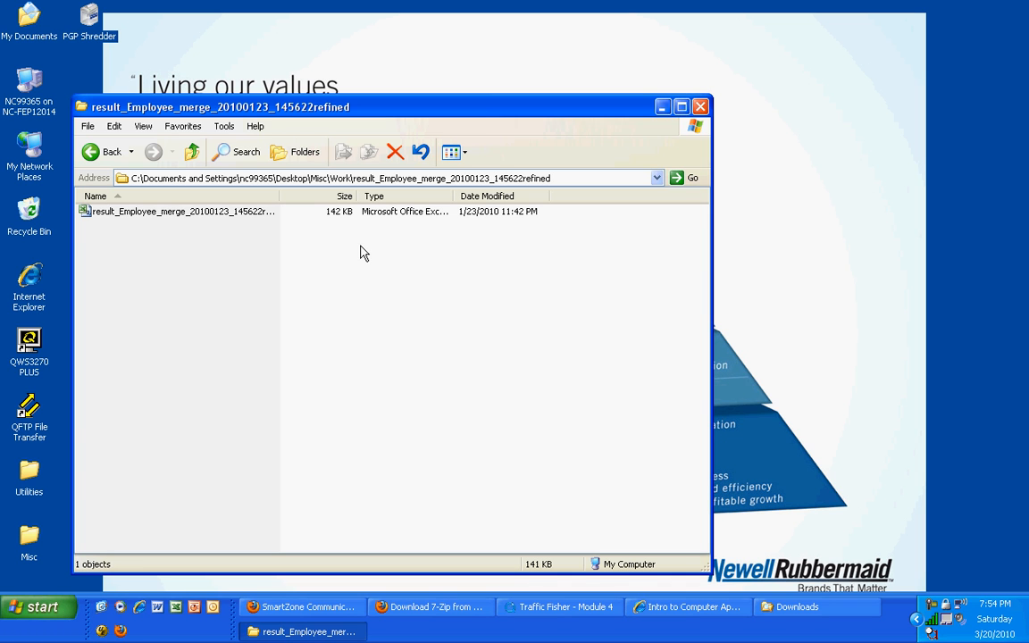
left_click(191, 152)
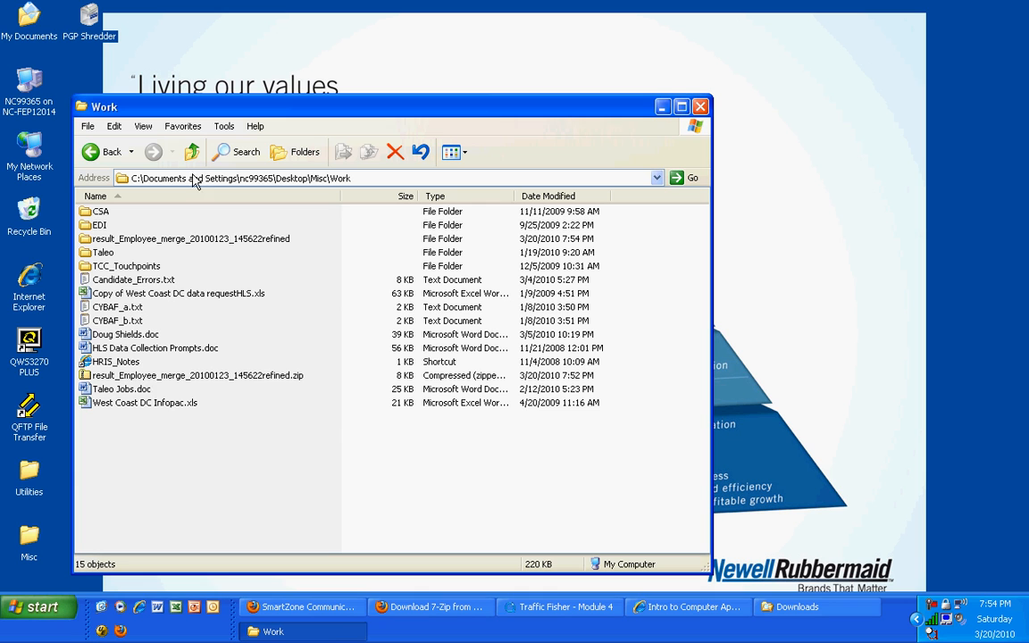
left_click(121, 334)
left_click(109, 391, "shift")
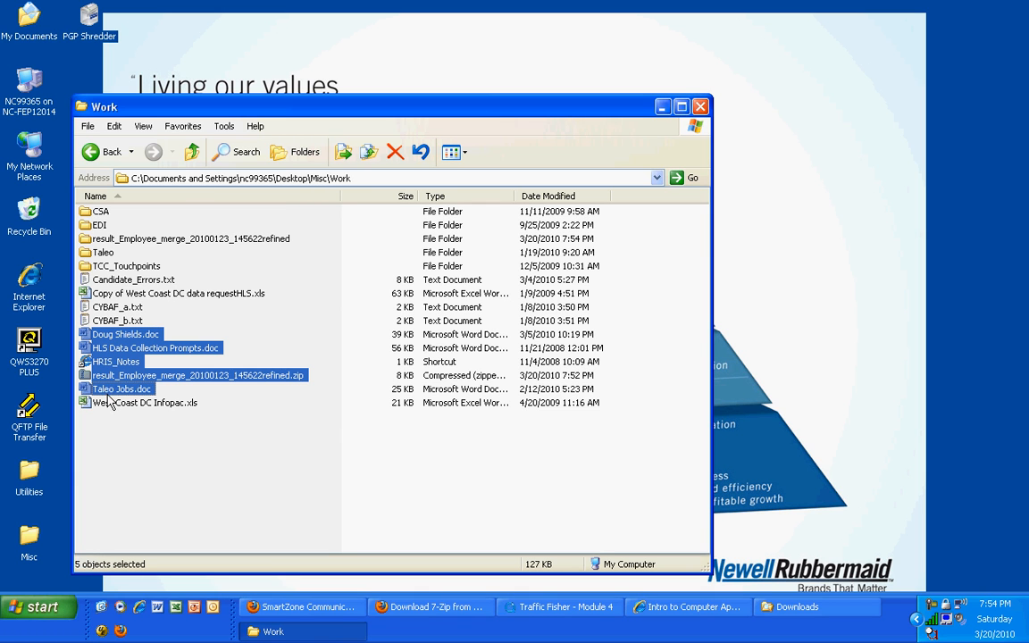
left_click(106, 362, "shift")
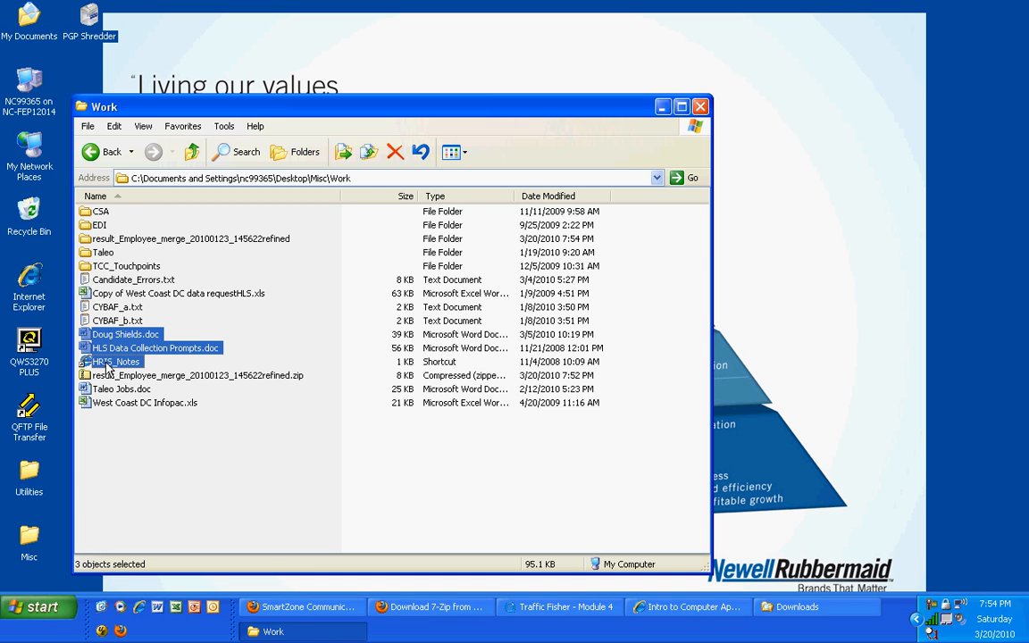
right_click(106, 364)
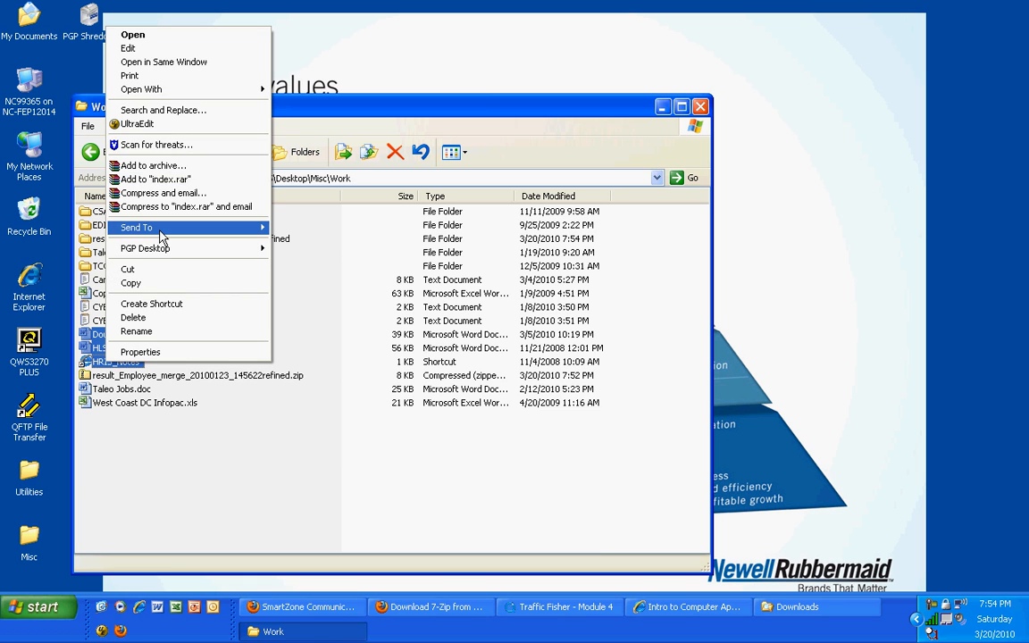
mouse_move(176, 91)
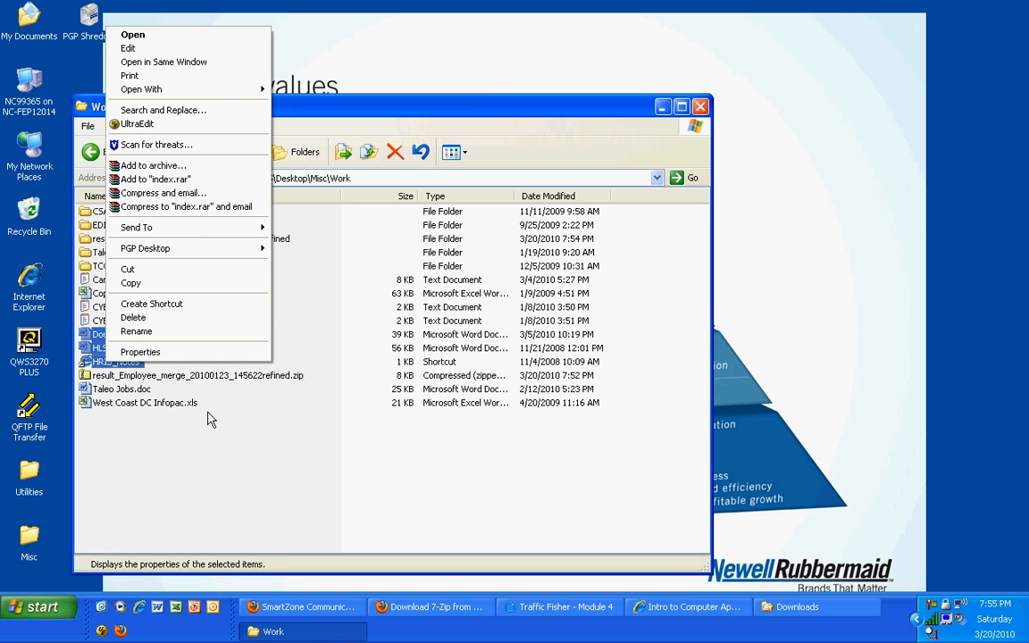
left_click(206, 456)
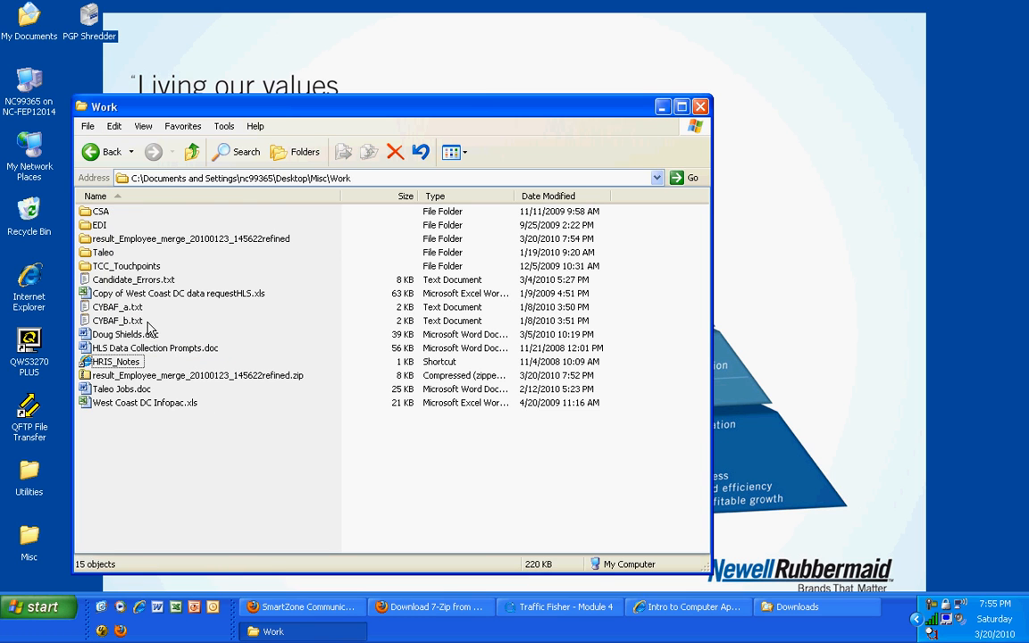
Review the 7-Zip options for Taleo Jobs.doc and West Coast DC Infopac.xls selected together, and leave without applying any
left_click(109, 390)
left_click(100, 404, "ctrl")
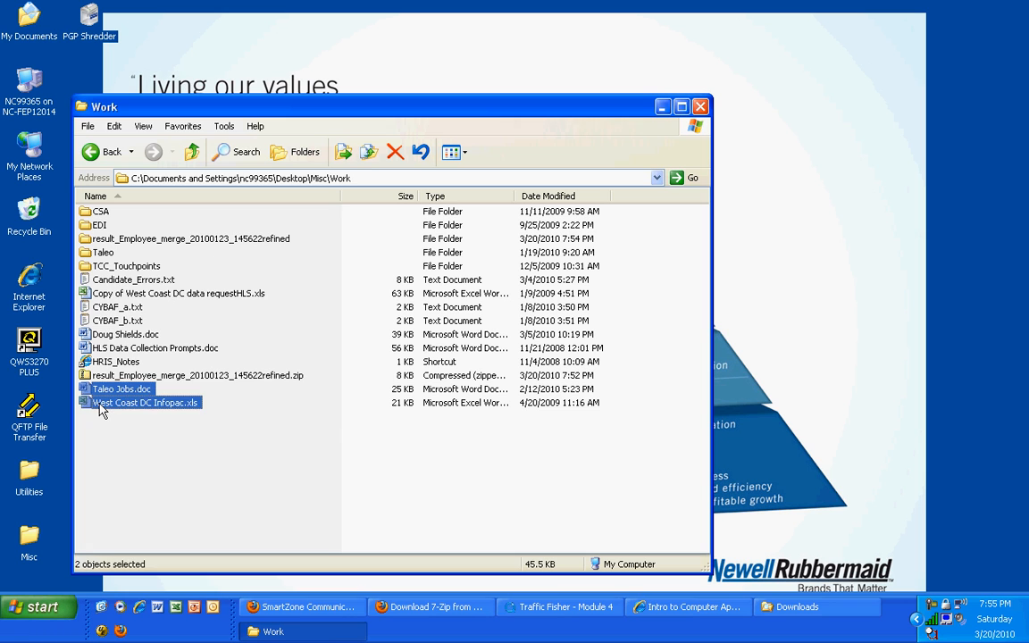
right_click(100, 405)
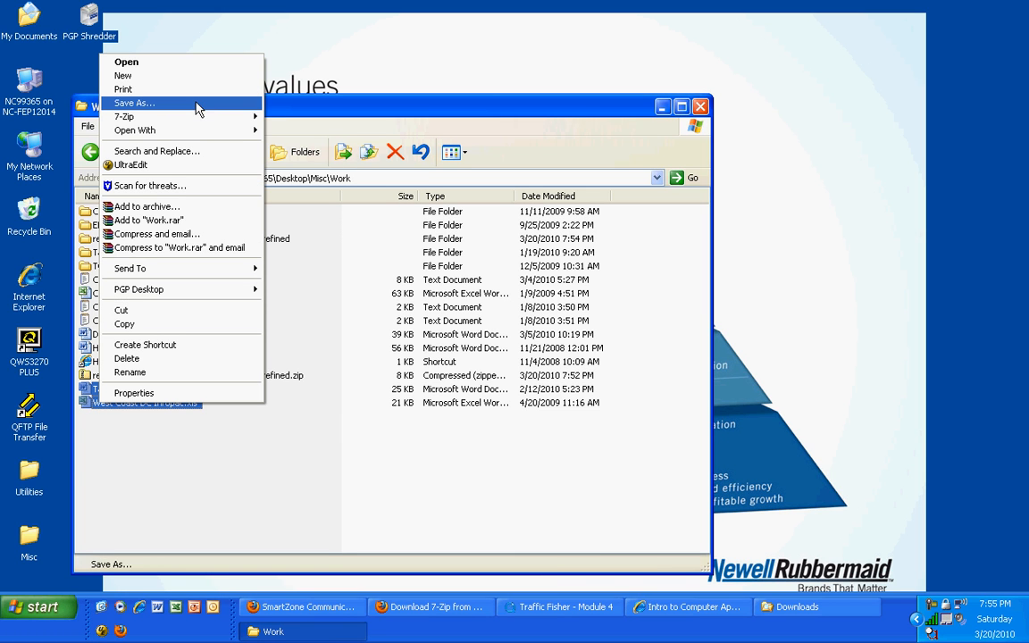
mouse_move(193, 121)
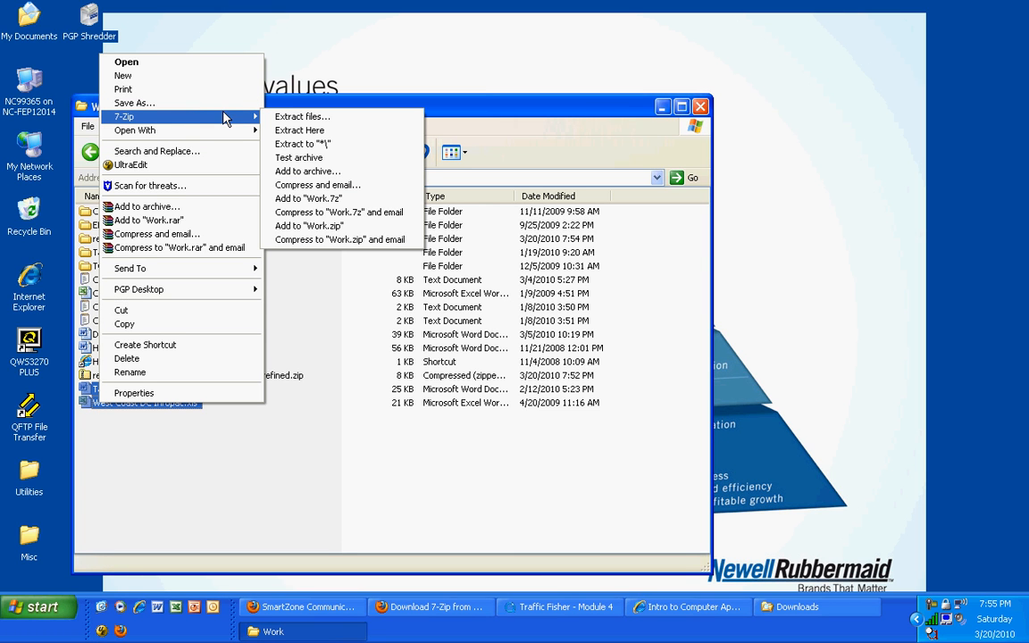
left_click(340, 420)
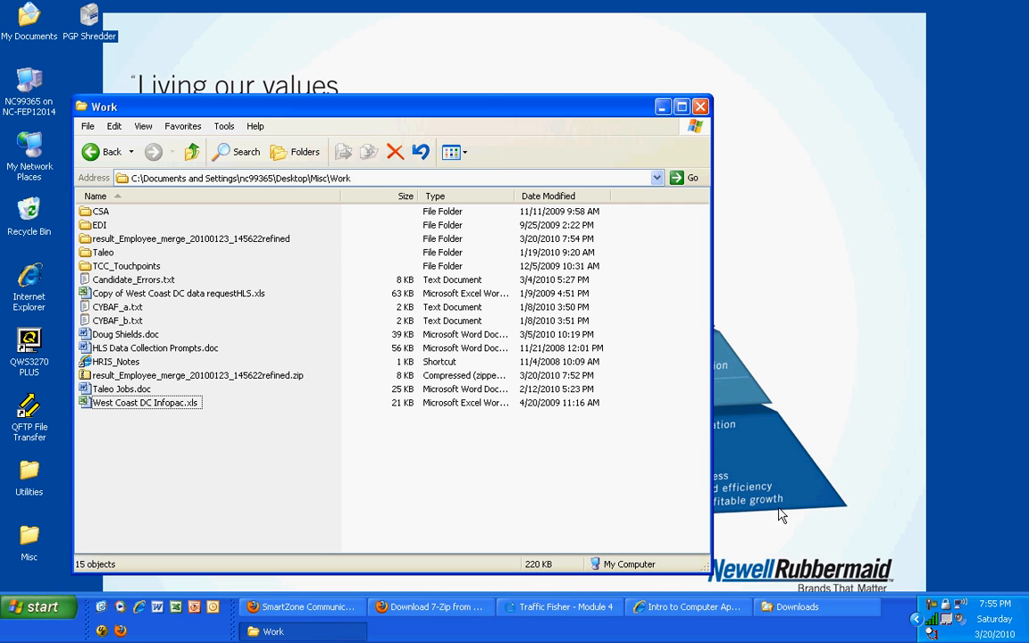
left_click(932, 609)
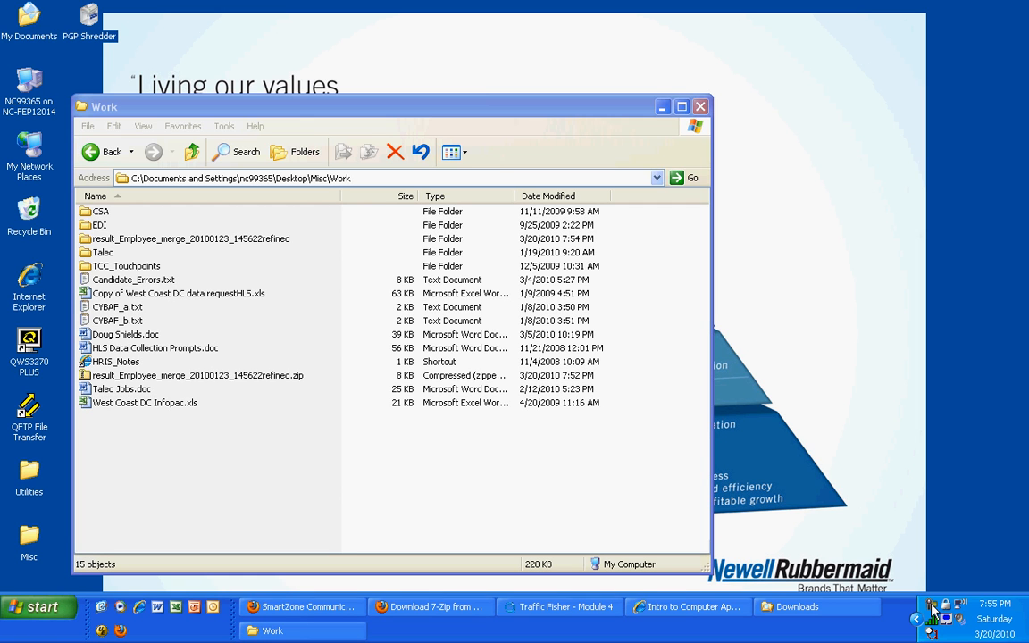